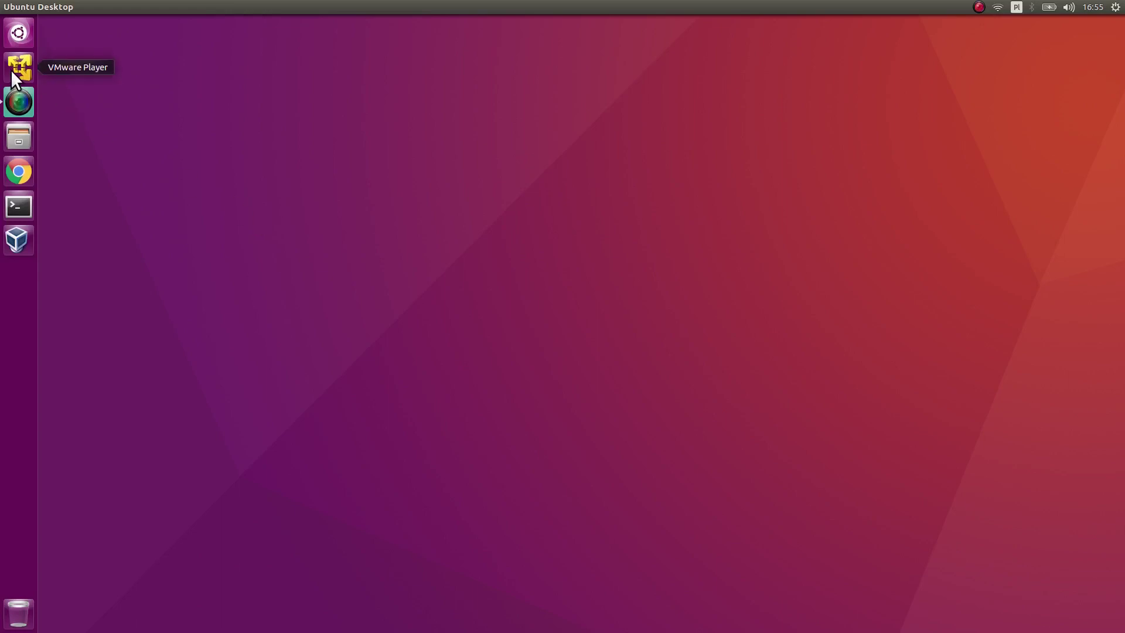
Step: Power on the NarmoxSpearTutorial-1.4.15 virtual machine in VMware Workstation Player
click(11, 69)
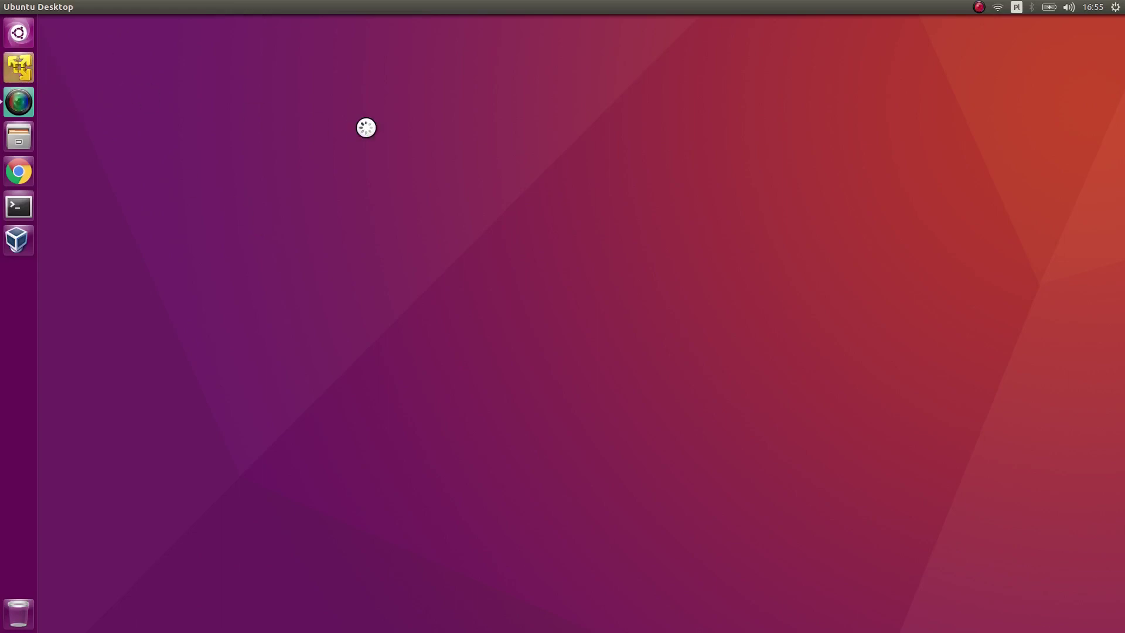
click(500, 76)
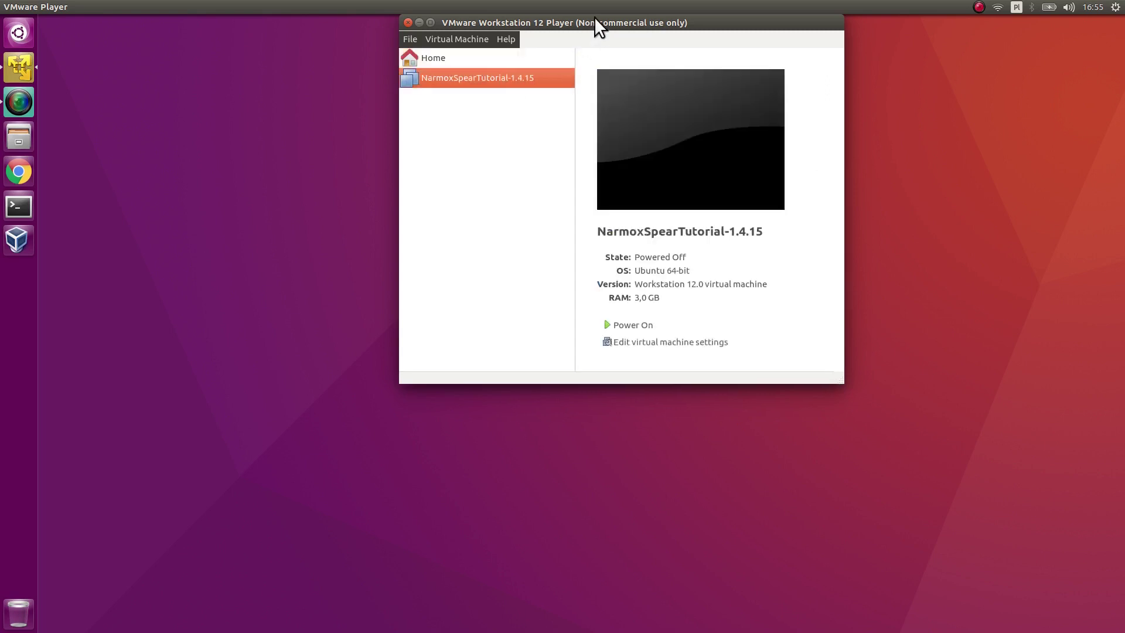
drag(594, 18, 694, 72)
click(752, 378)
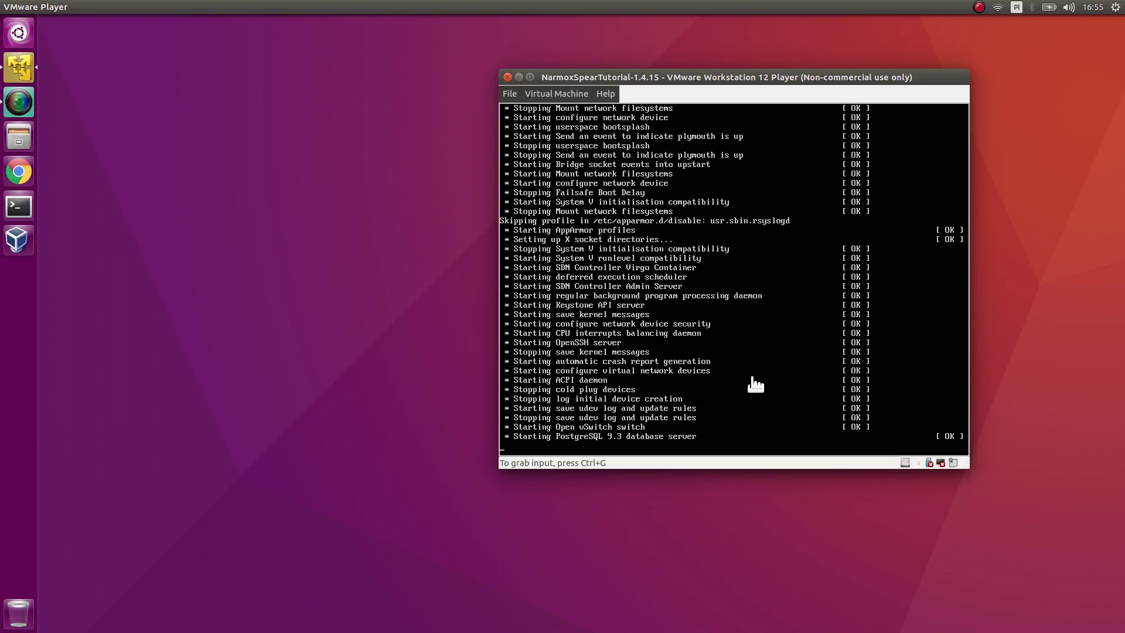
Step: Log into the VM console as the narmox user
click(617, 166)
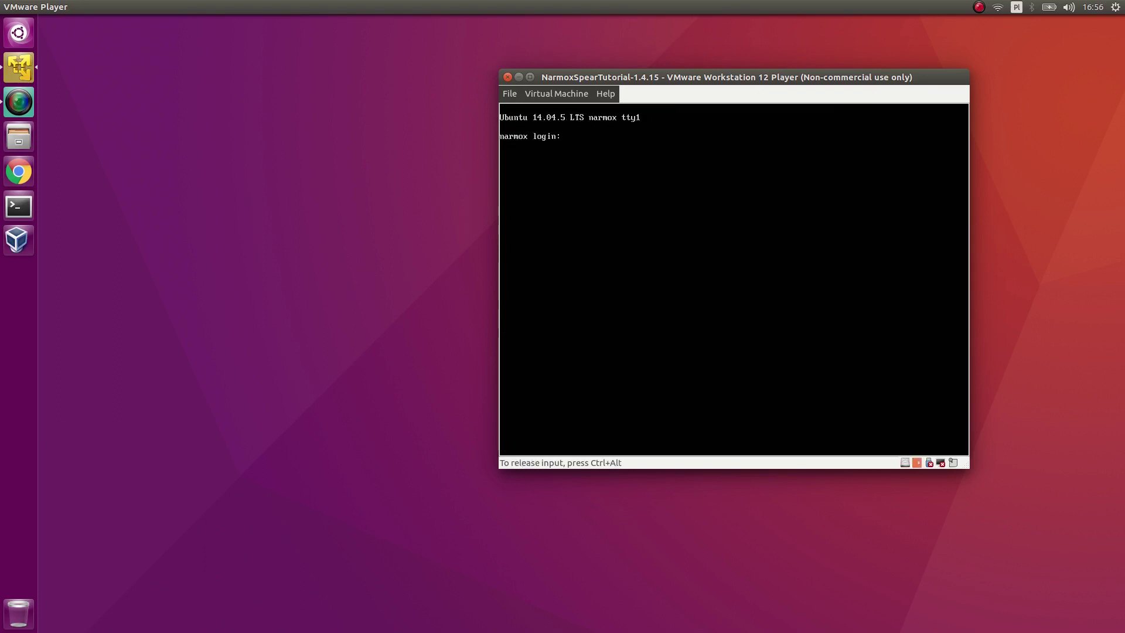
text(narmox)
key(Return)
key(Return)
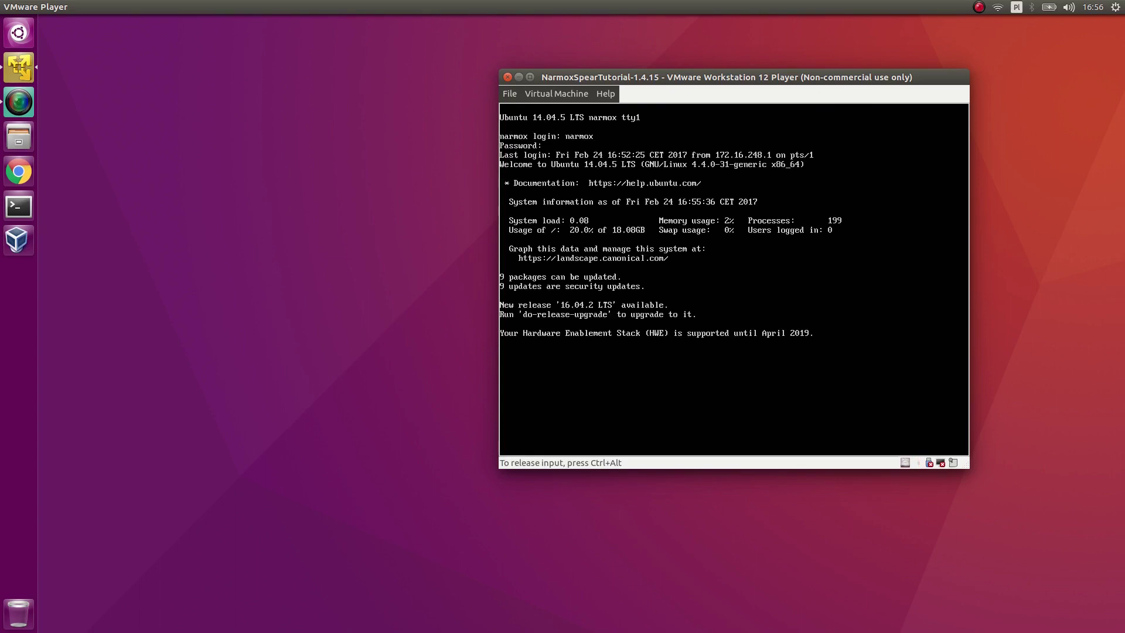
Step: Show the VM's IP address 172.16.248.128 with hostname -I, then release the console input
text(hostname )
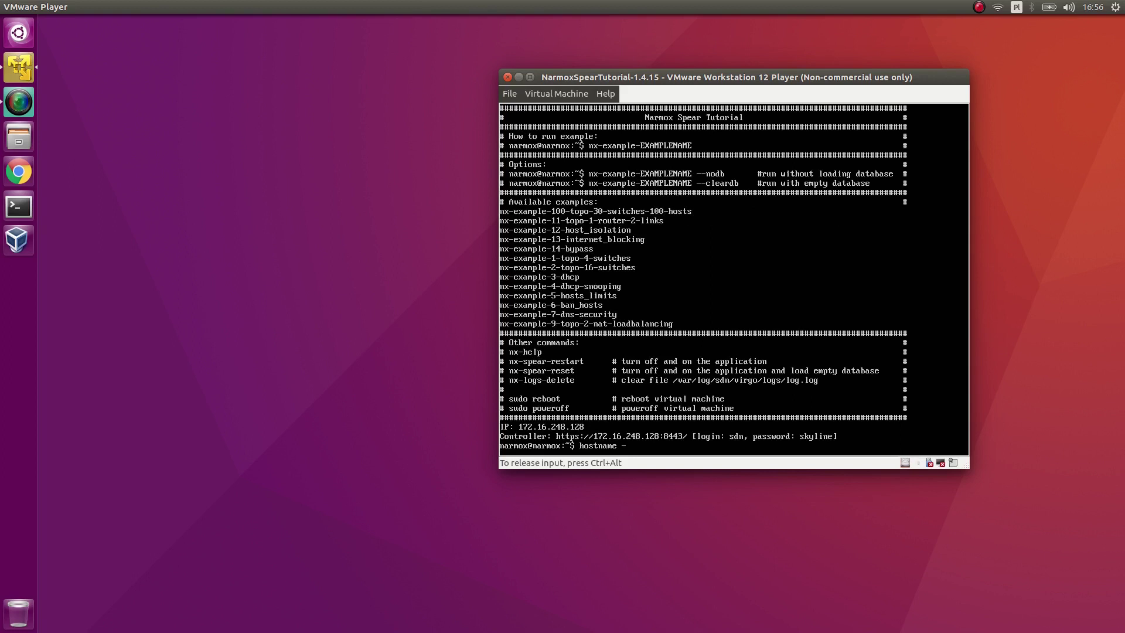
text(-I)
key(Return)
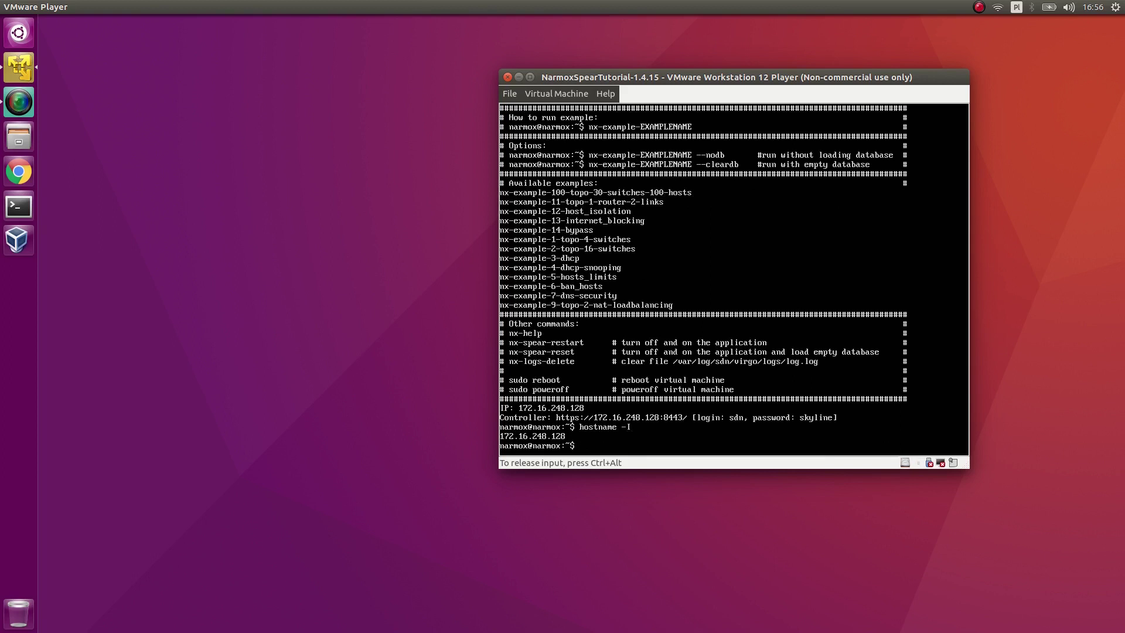
key(ctrl+alt)
drag(630, 76, 745, 202)
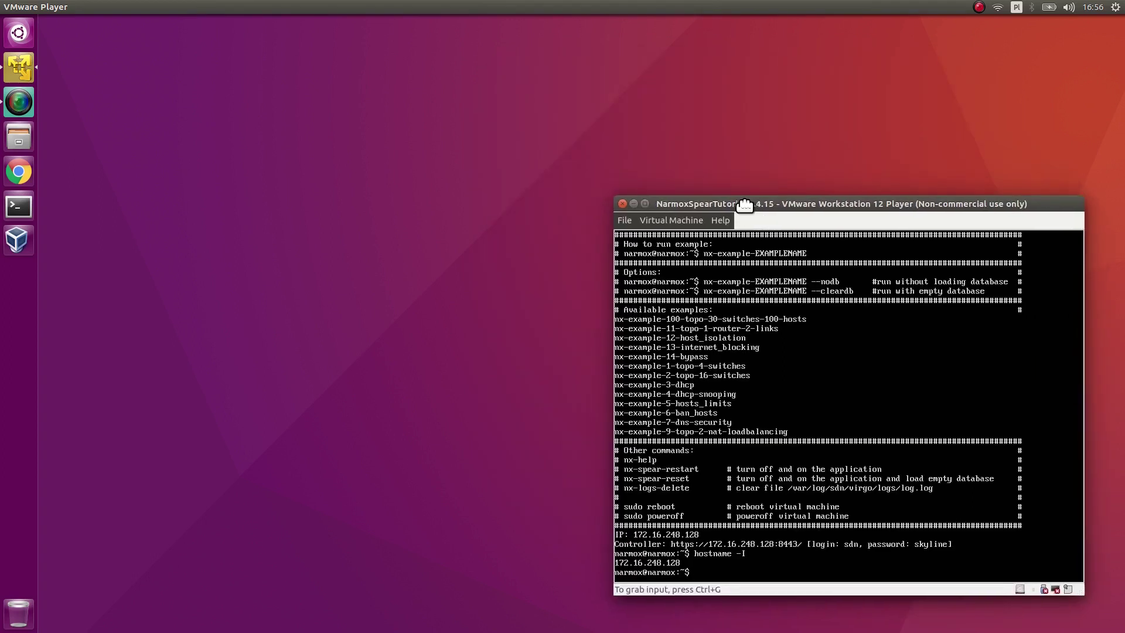
click(20, 205)
drag(356, 381, 380, 358)
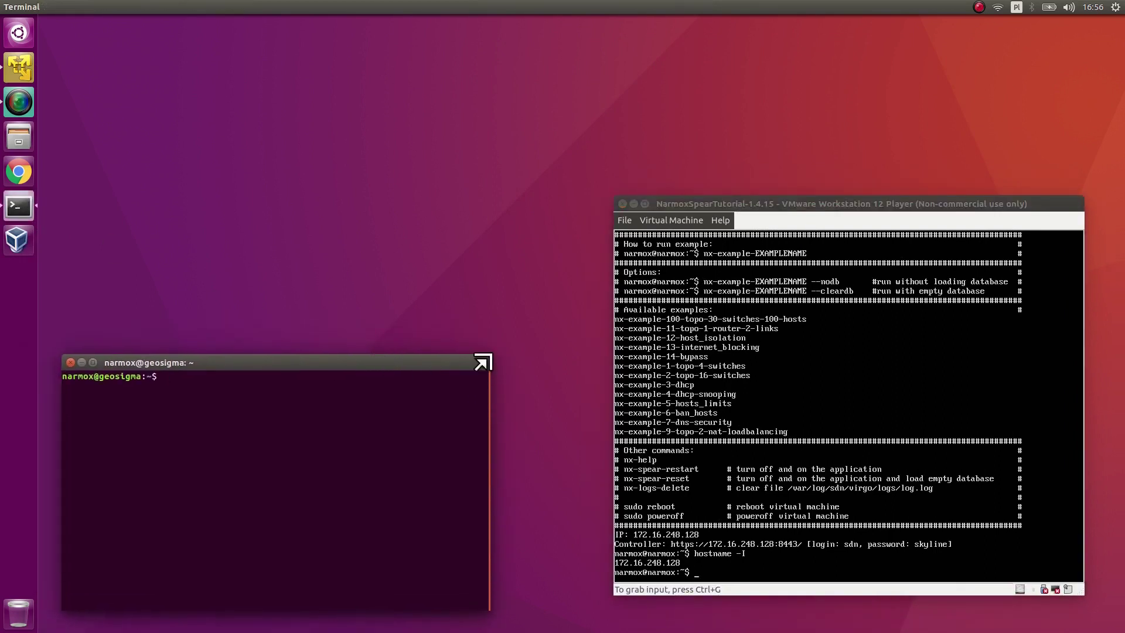
drag(489, 356, 568, 355)
text(ssh -X )
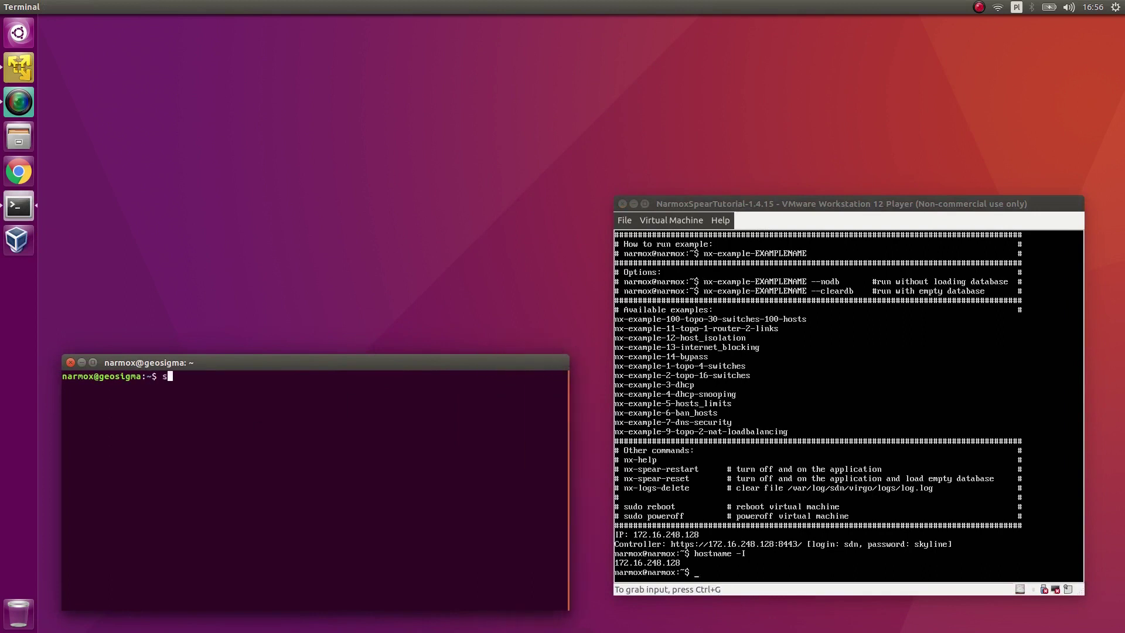
text(narmox@172.16.248.128)
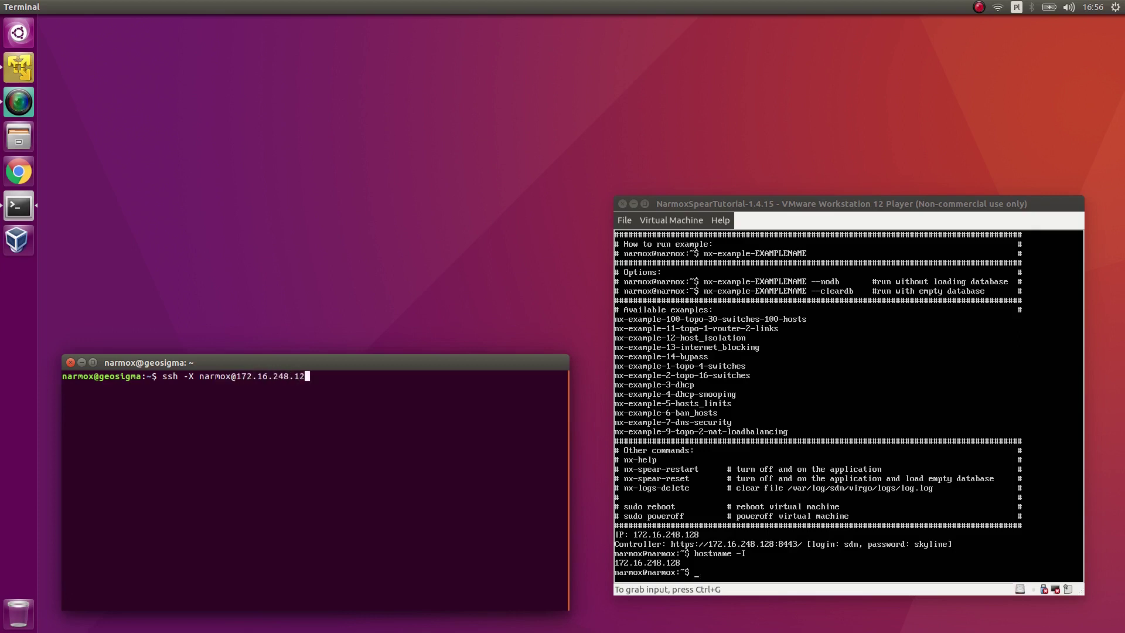
key(Return)
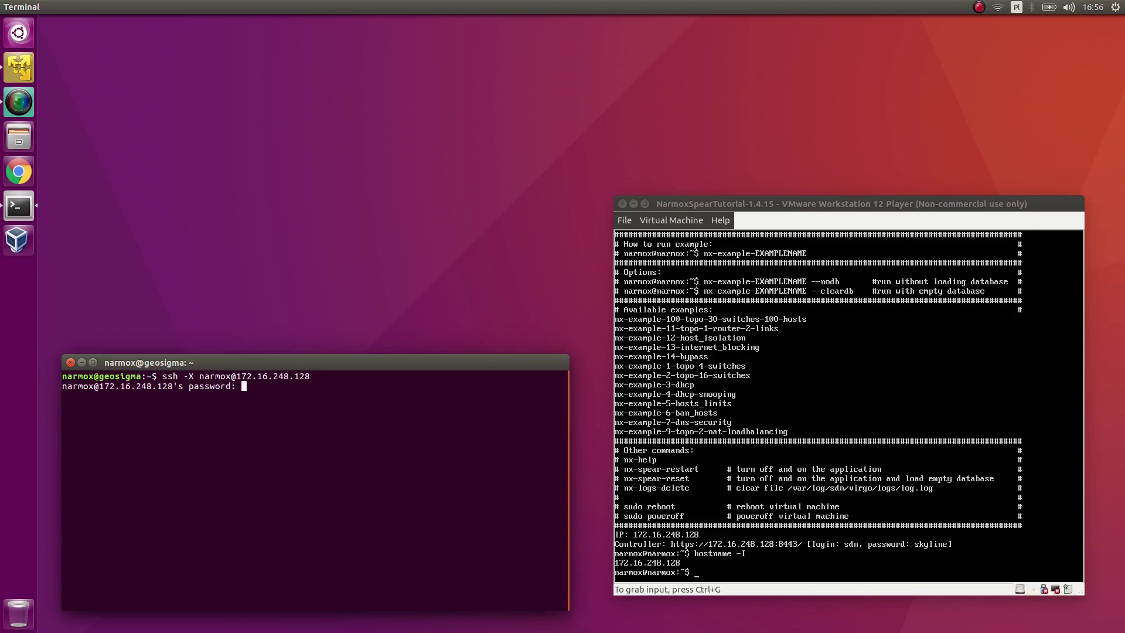
key(Return)
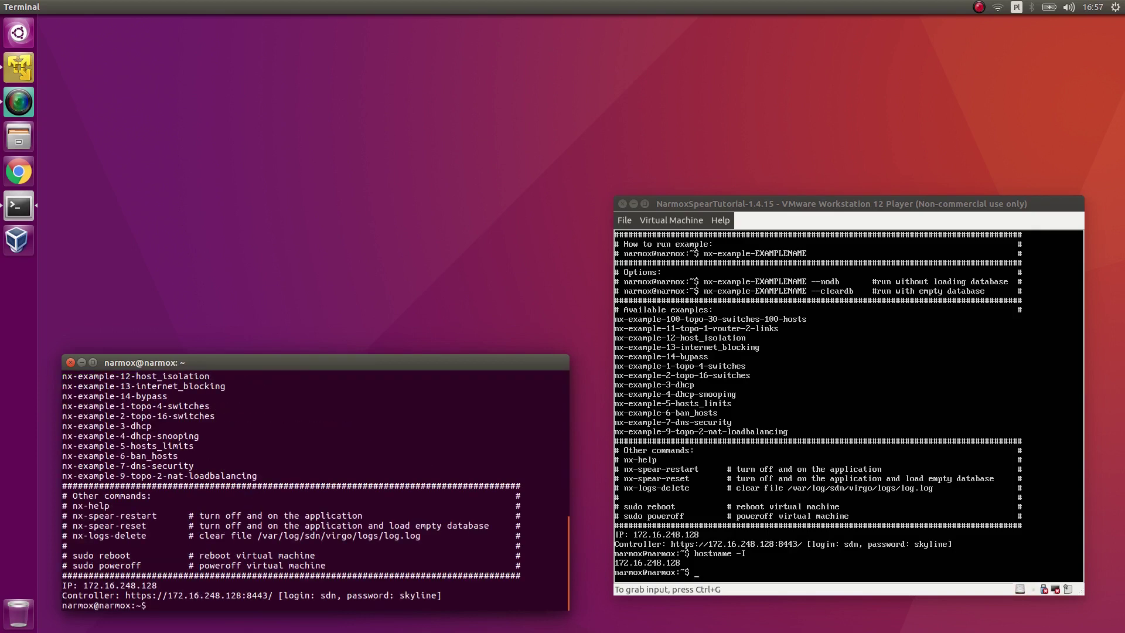
Step: Run the nx-example-1-topo-4-switches Mininet example and launch Chrome
text(nx-ex)
key(Tab)
text(1)
text(-)
key(Tab)
key(Return)
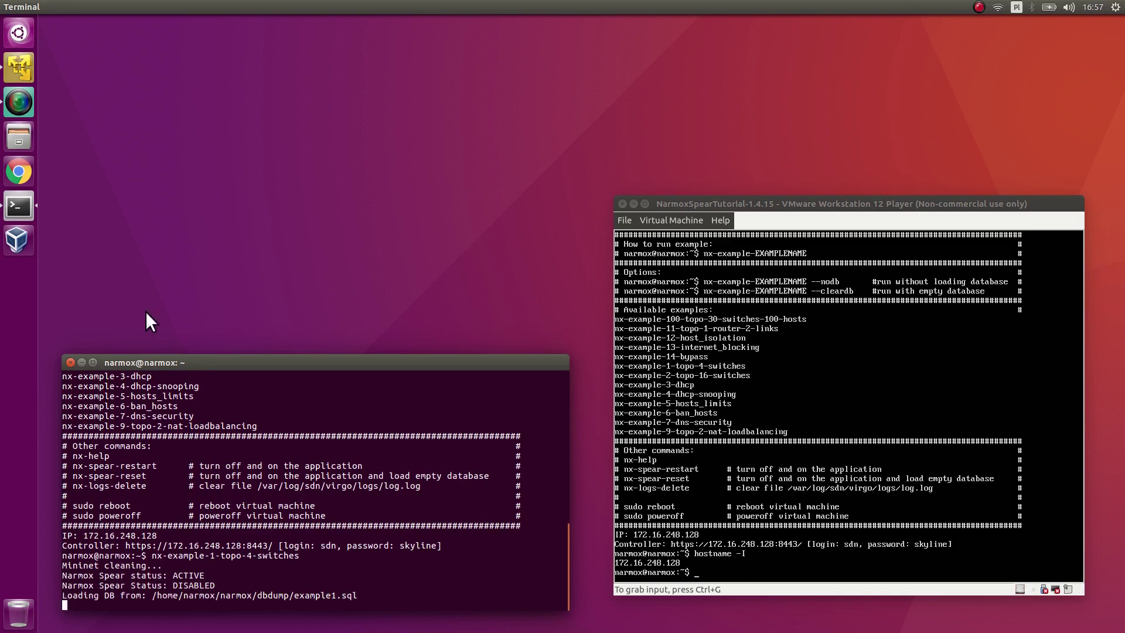
click(24, 170)
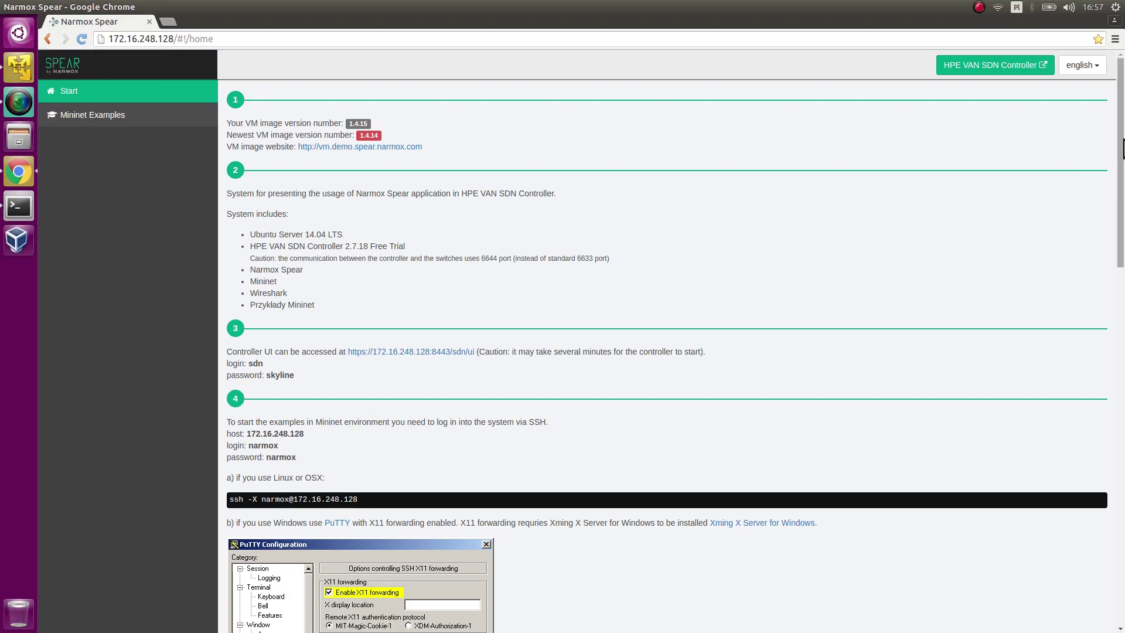
Step: Open 'A - topo 4 switches' under Mininet Examples and enlarge its topology diagram
mouse_move(1122, 146)
mouse_down()
mouse_move(1121, 574)
mouse_move(1120, 147)
mouse_up()
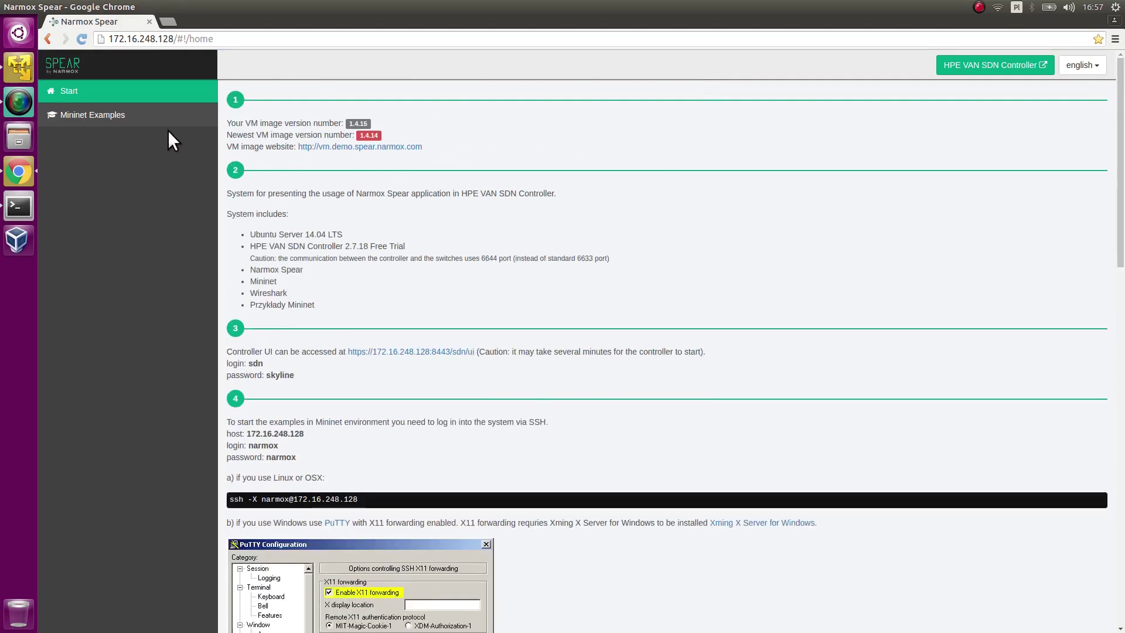
click(153, 120)
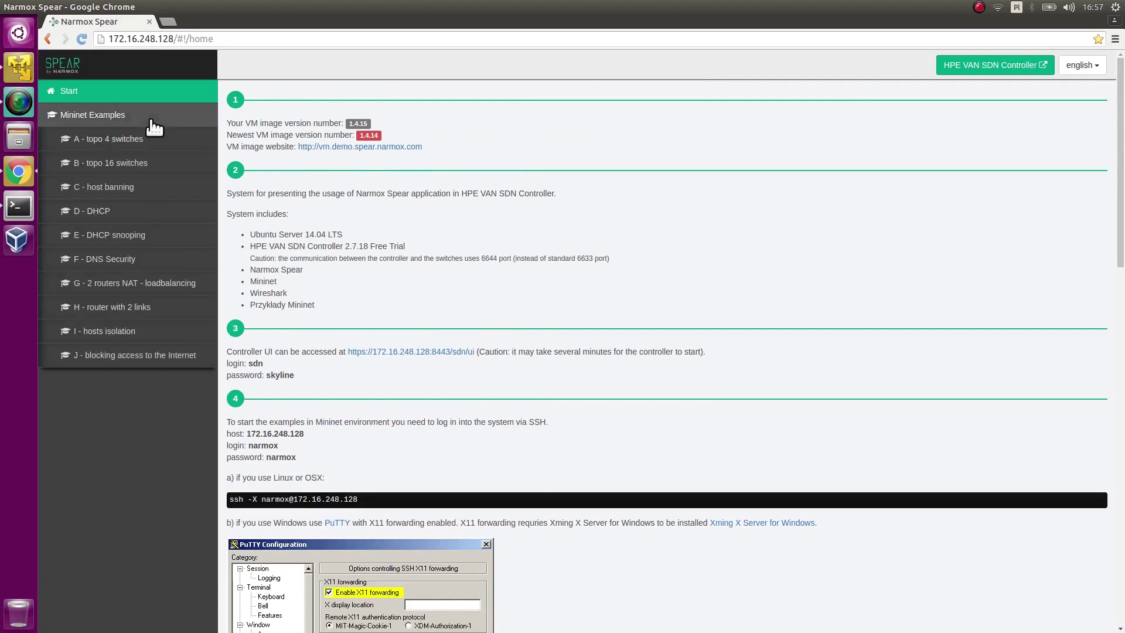
click(118, 142)
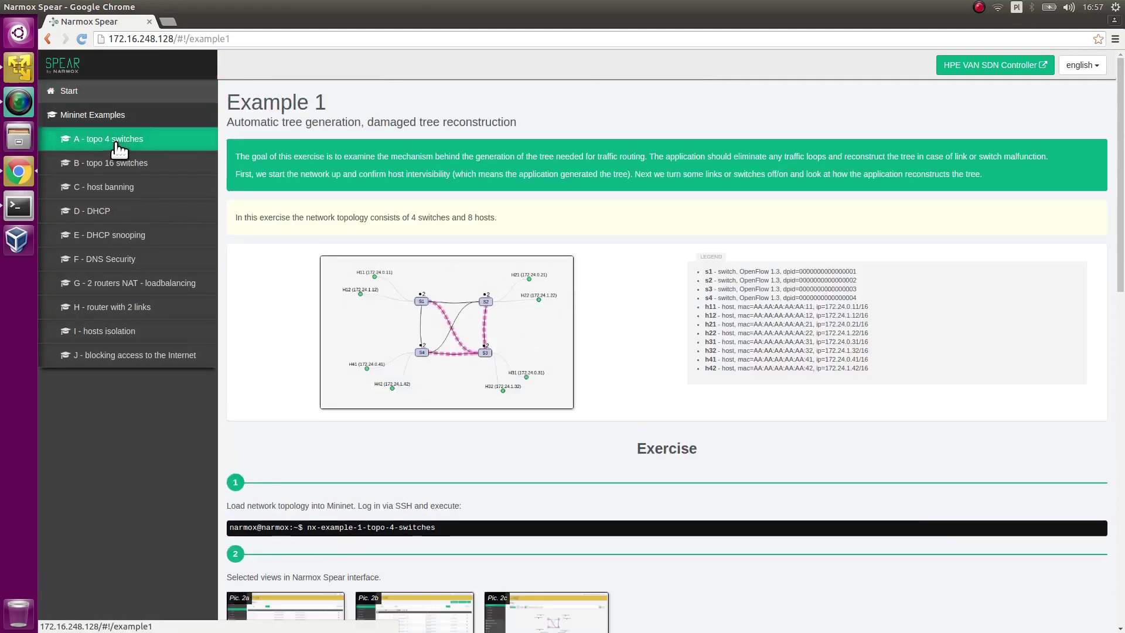
click(454, 317)
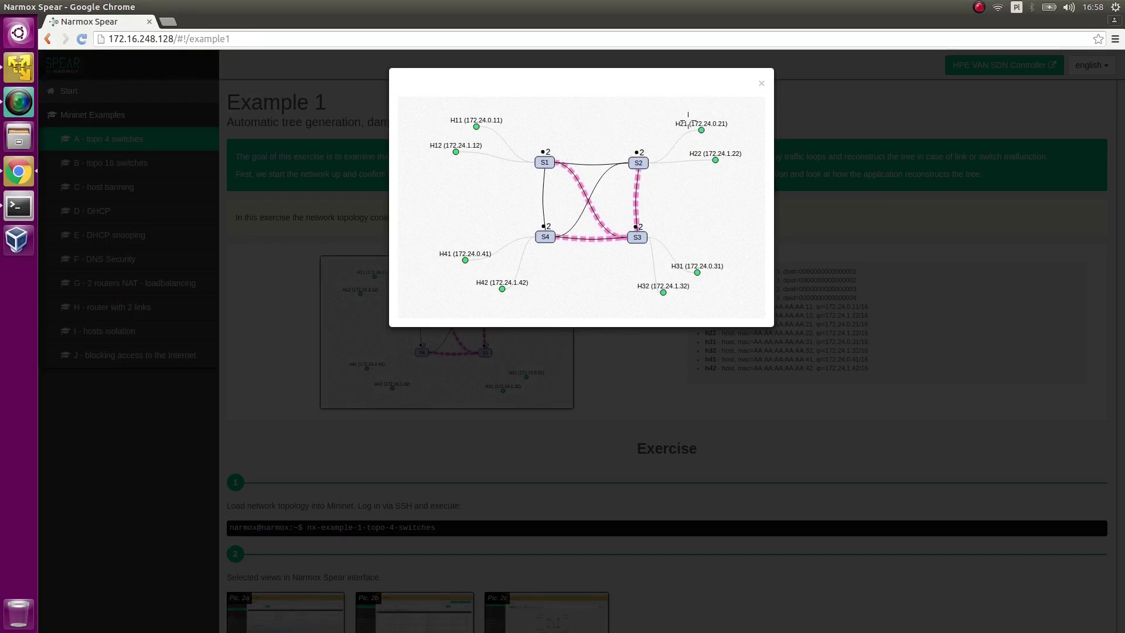
Step: Annotate the diagram with the H21→H41 ping route through S2, S3 and S4
drag(694, 134, 711, 134)
drag(455, 266, 482, 266)
mouse_move(690, 138)
mouse_down()
mouse_move(652, 179)
mouse_move(649, 246)
mouse_move(504, 253)
mouse_move(486, 265)
mouse_up()
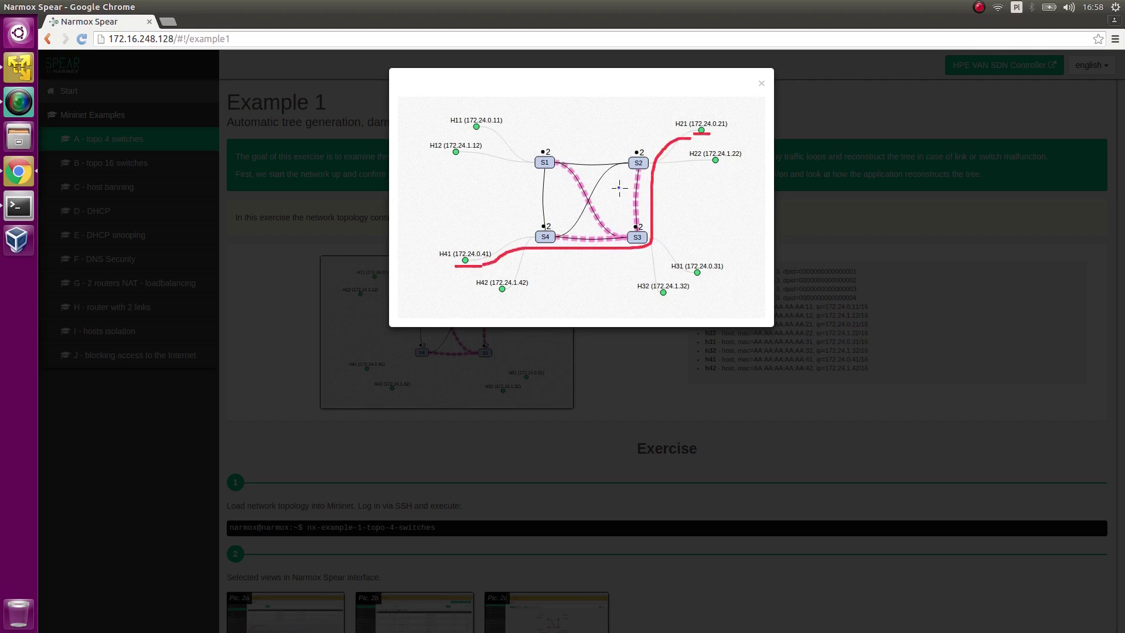
Step: Mark the S2–S3 link and switch S1 as failed, then clear annotations and close the diagram
mouse_move(619, 188)
mouse_down()
mouse_move(655, 212)
mouse_move(632, 210)
mouse_move(652, 186)
mouse_up()
mouse_move(530, 146)
mouse_down()
mouse_move(562, 183)
mouse_move(531, 180)
mouse_move(547, 153)
mouse_up()
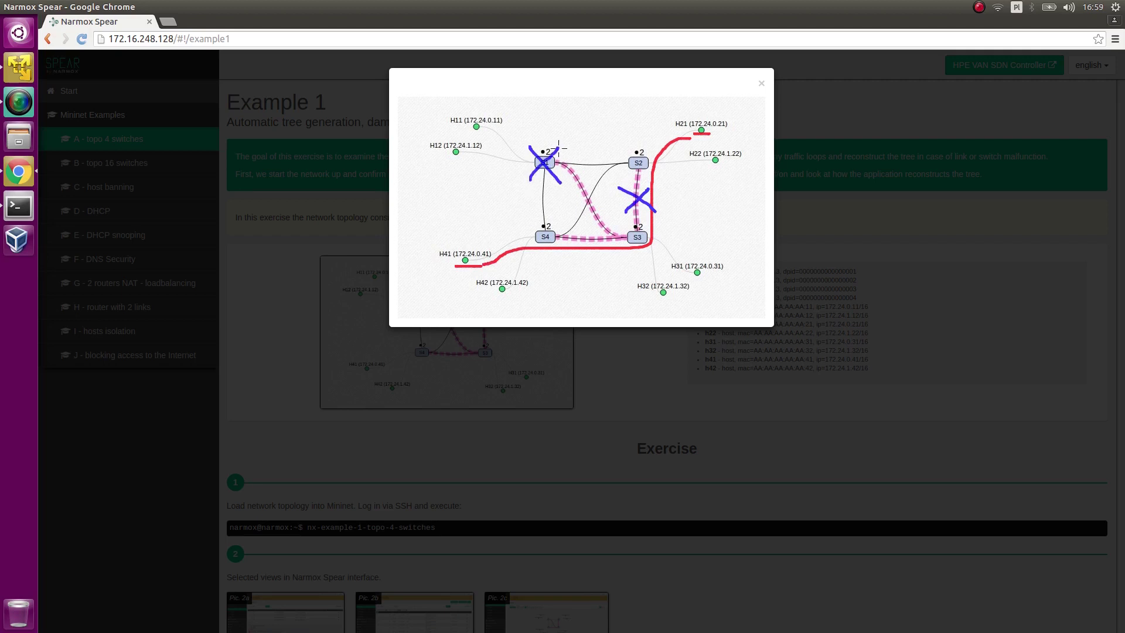
key(F9)
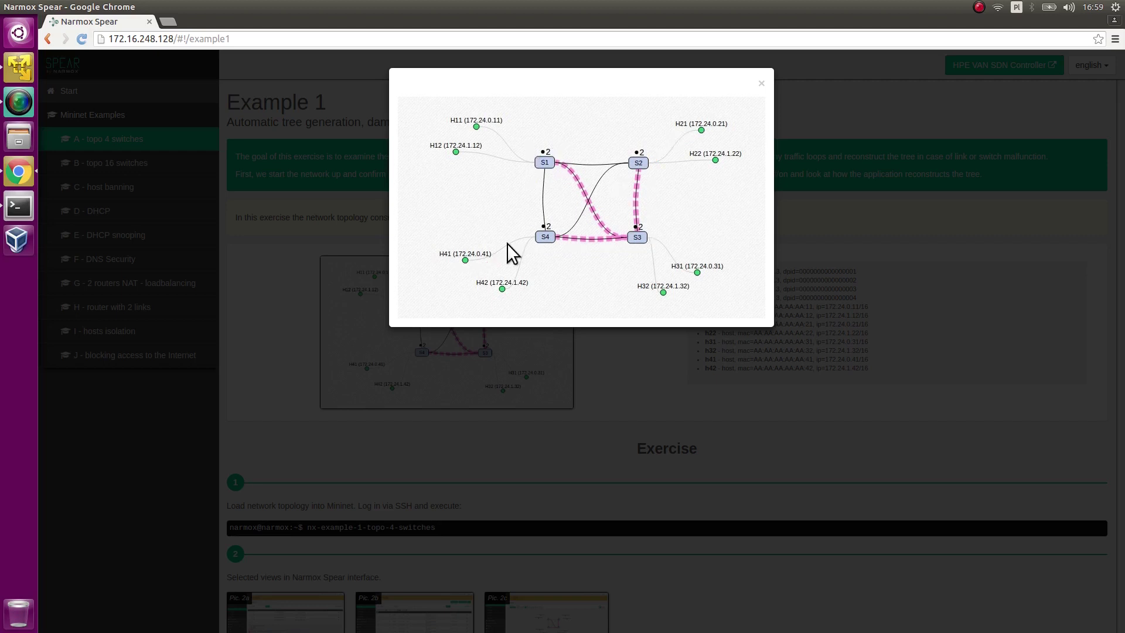
click(760, 83)
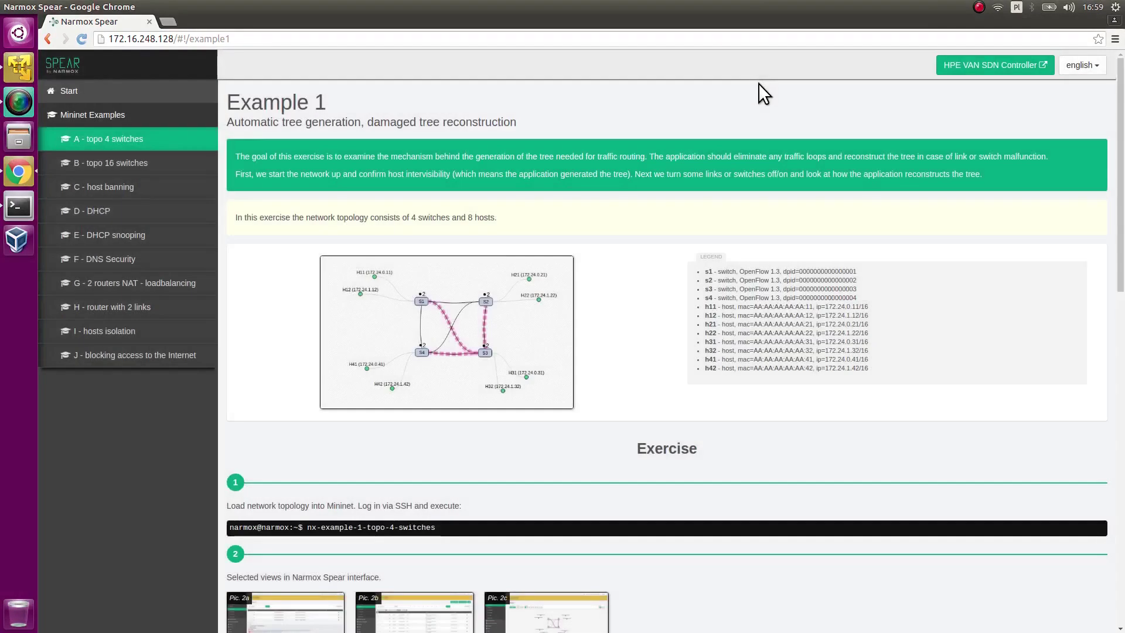
Step: Log into the HPE VAN SDN Controller with its user name and password and launch Narmox Spear
click(970, 68)
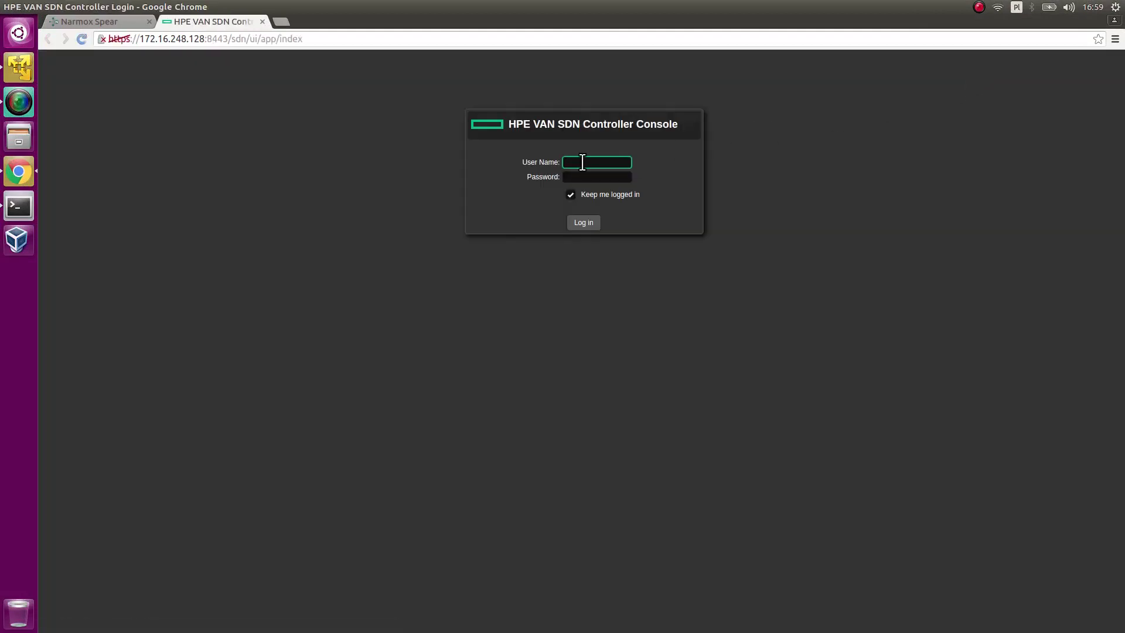
text(sdn)
key(Tab)
text(skyline)
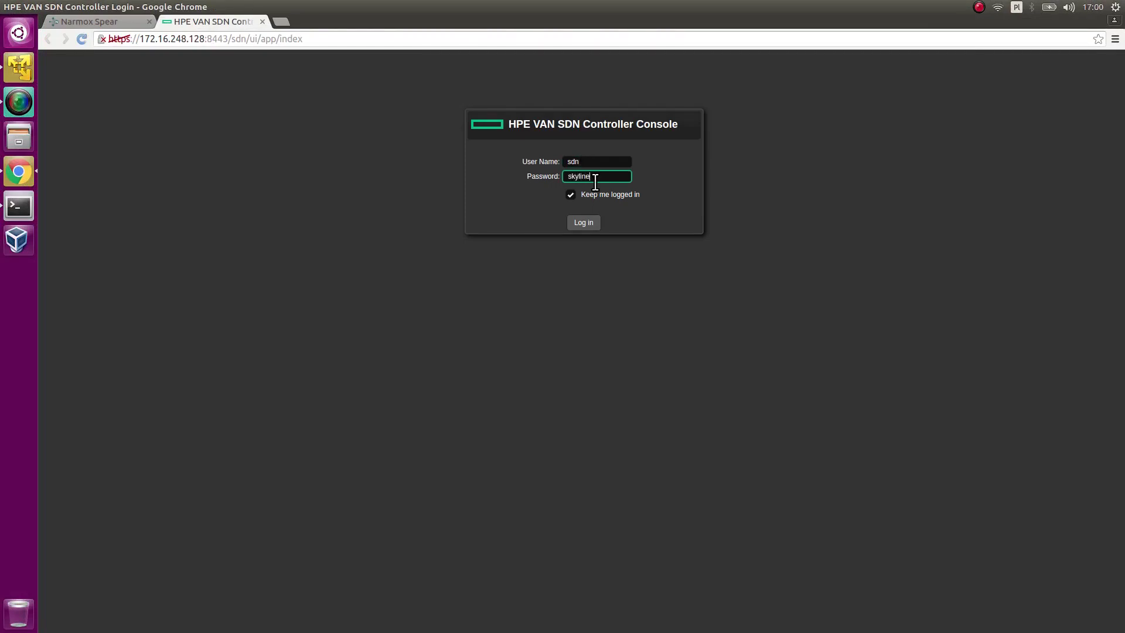
click(585, 224)
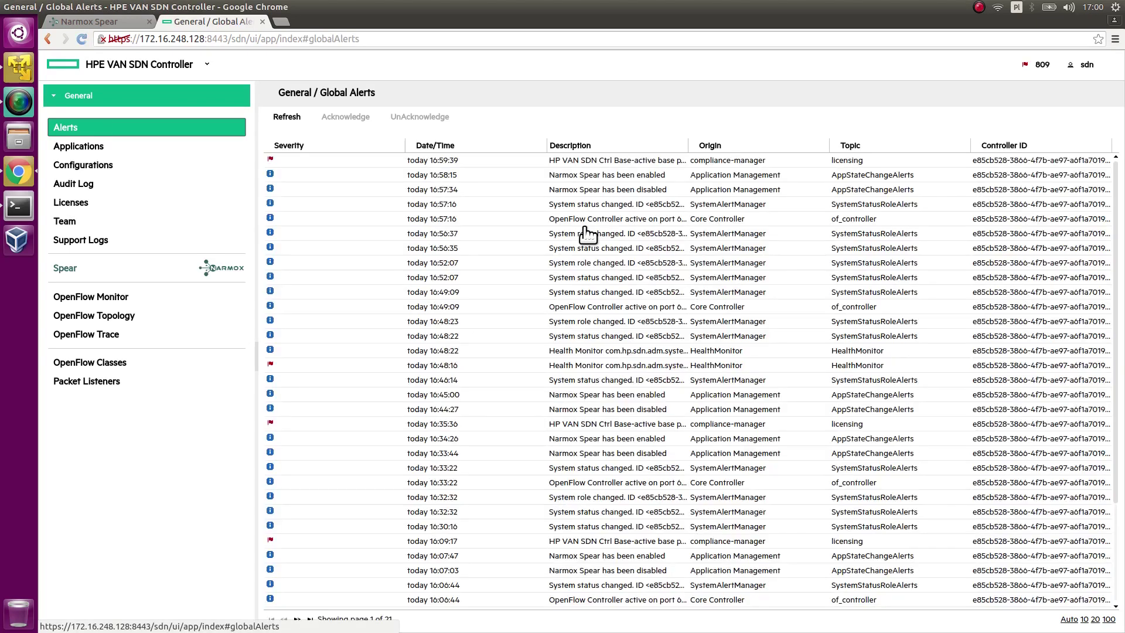
click(123, 150)
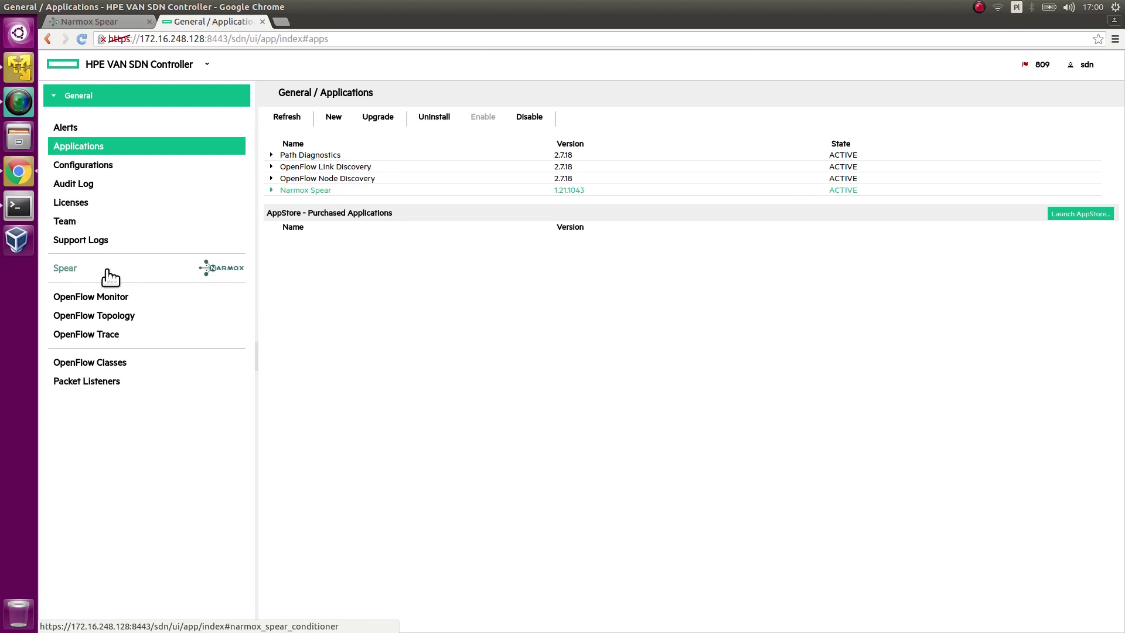
click(109, 275)
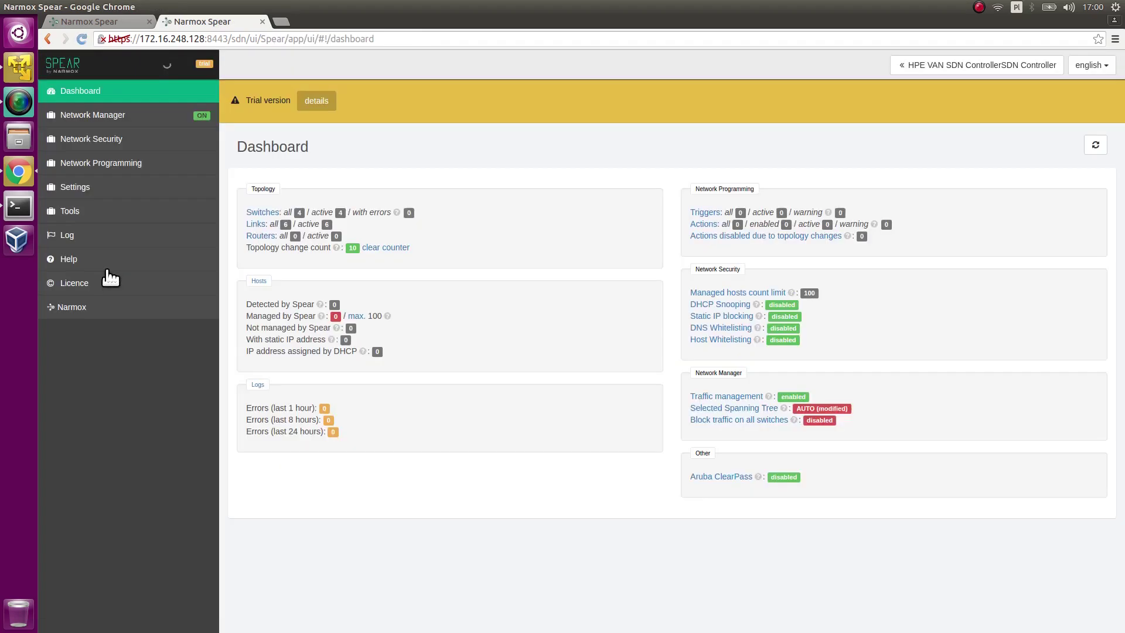
Step: Reset the topology change counter to 0 and show the Network Manager topology graph
click(399, 247)
click(120, 116)
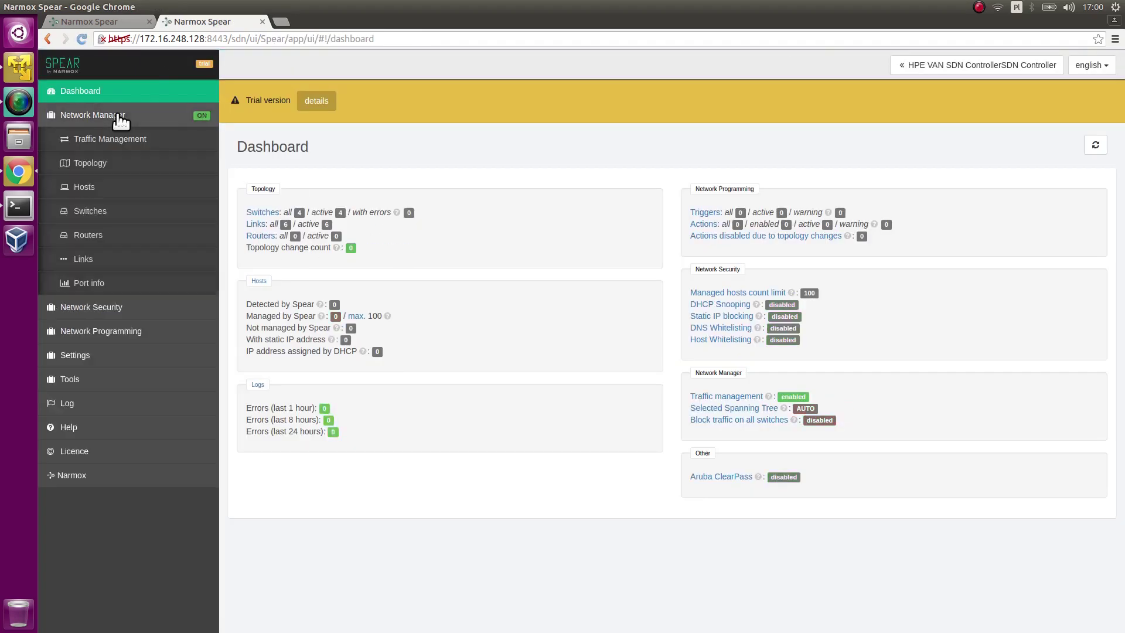
click(117, 163)
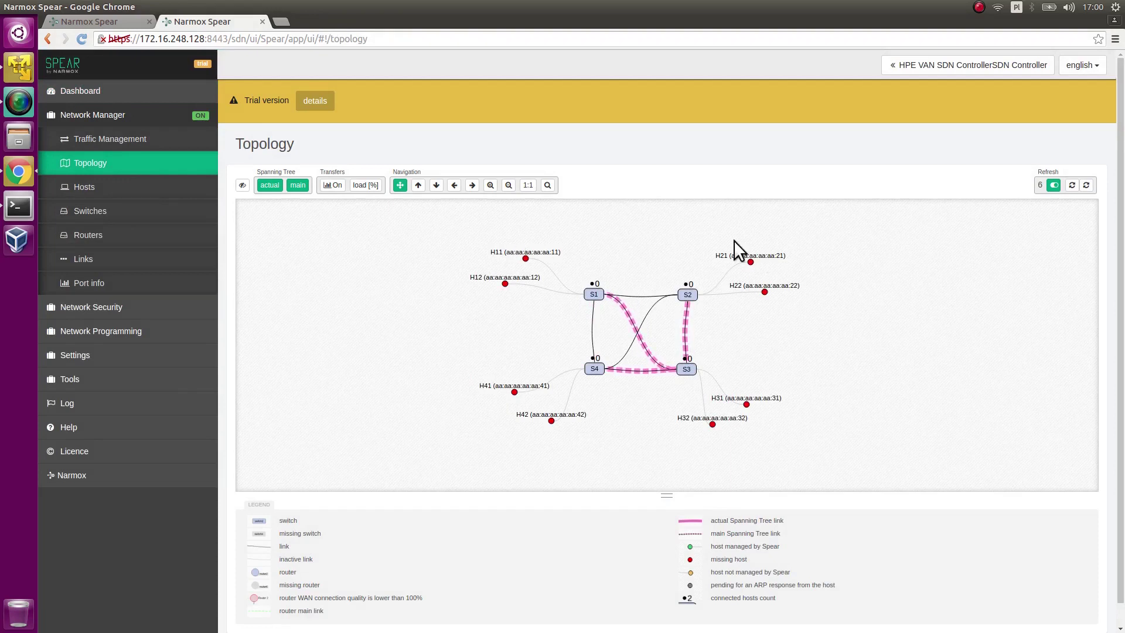
Step: Compare the live topology with the enlarged Example 1 diagram, then return to the Spear tab
click(99, 22)
click(463, 322)
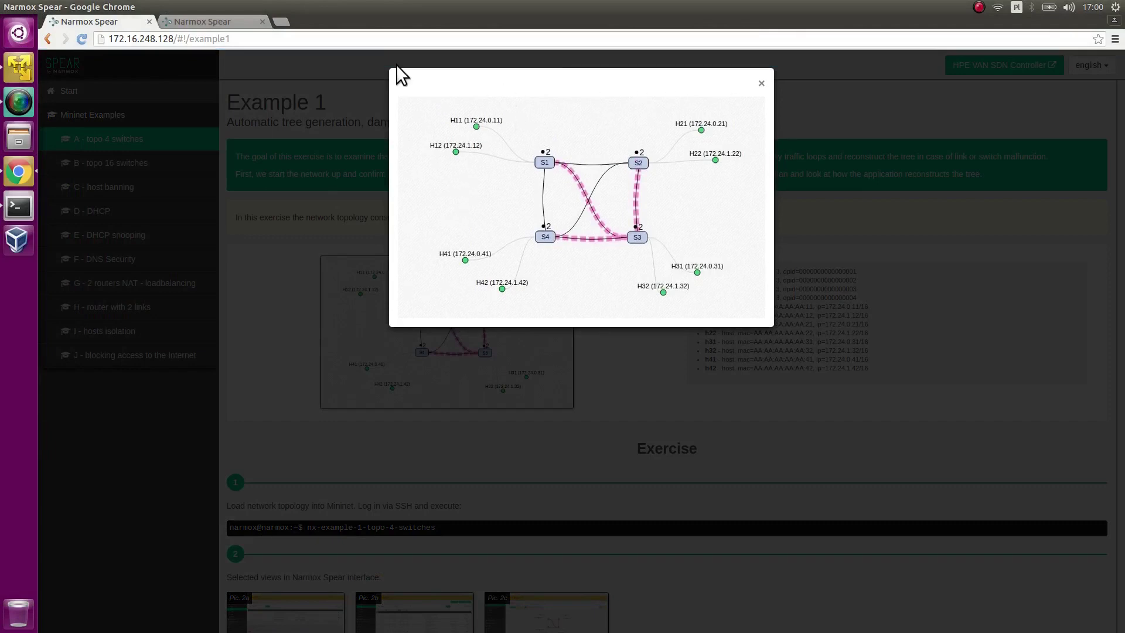
click(234, 25)
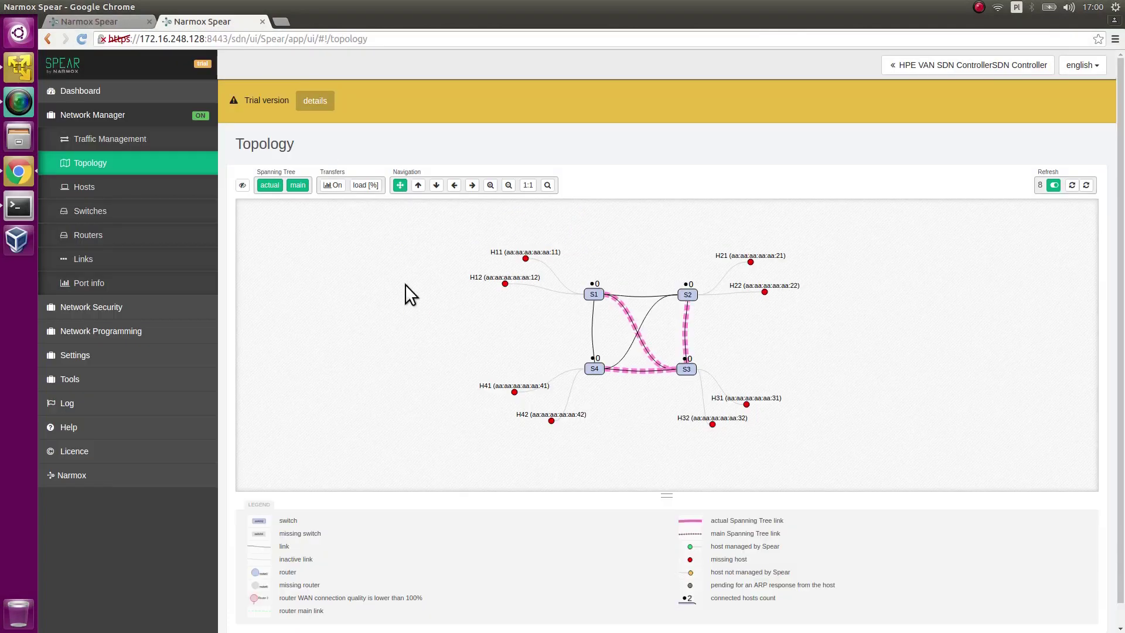
Step: Check the four switches and eight hosts H11–H42, then return to the Mininet terminal
click(89, 211)
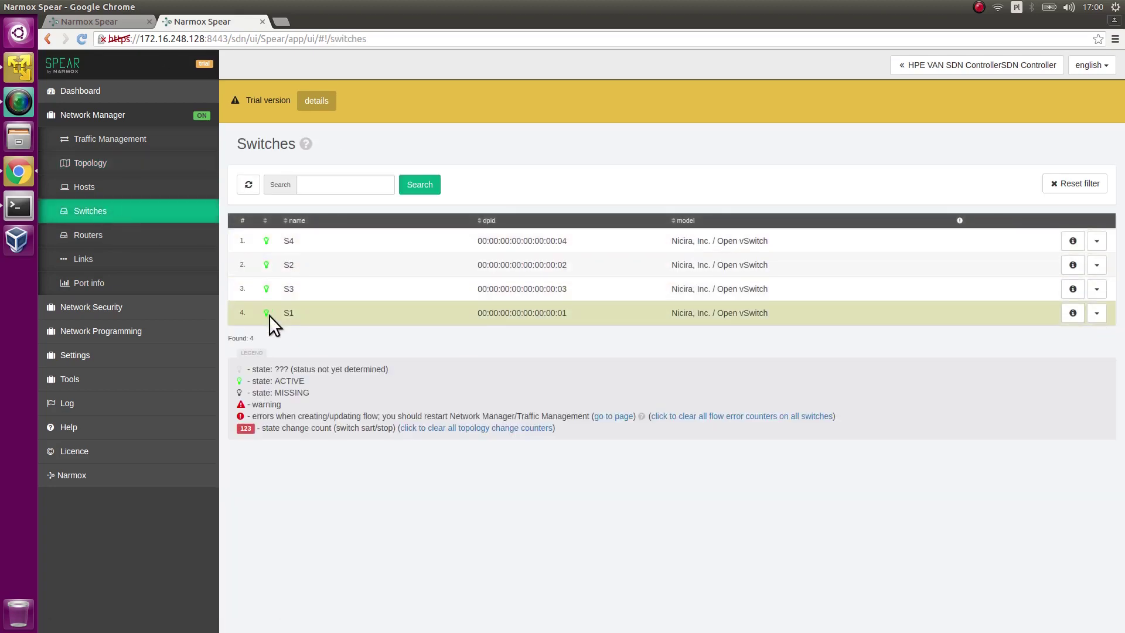
click(97, 190)
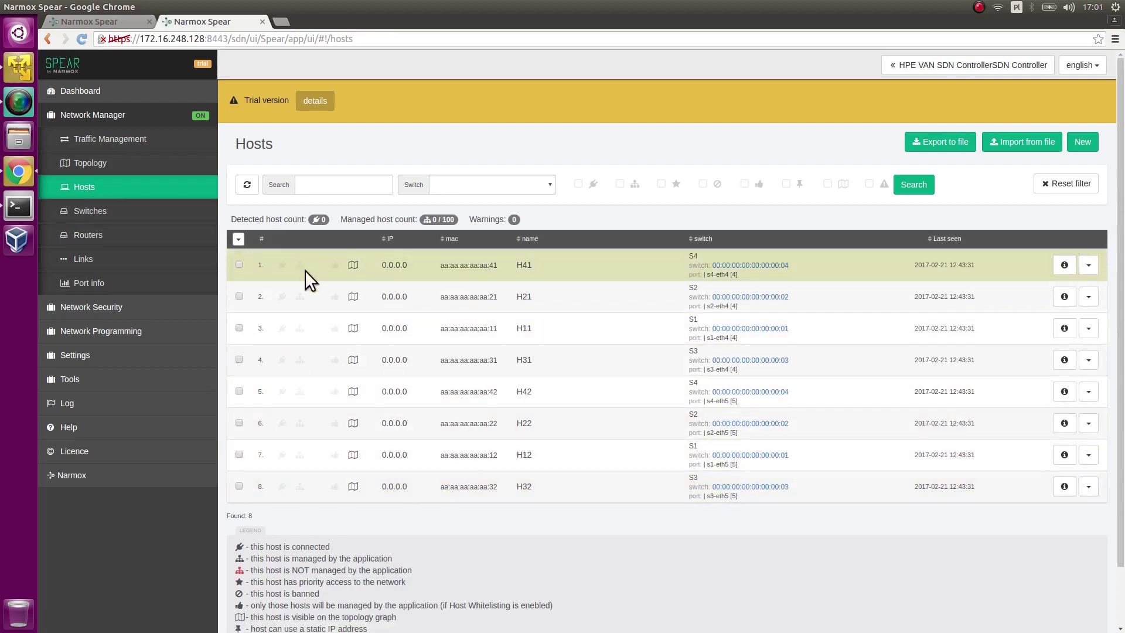
click(19, 203)
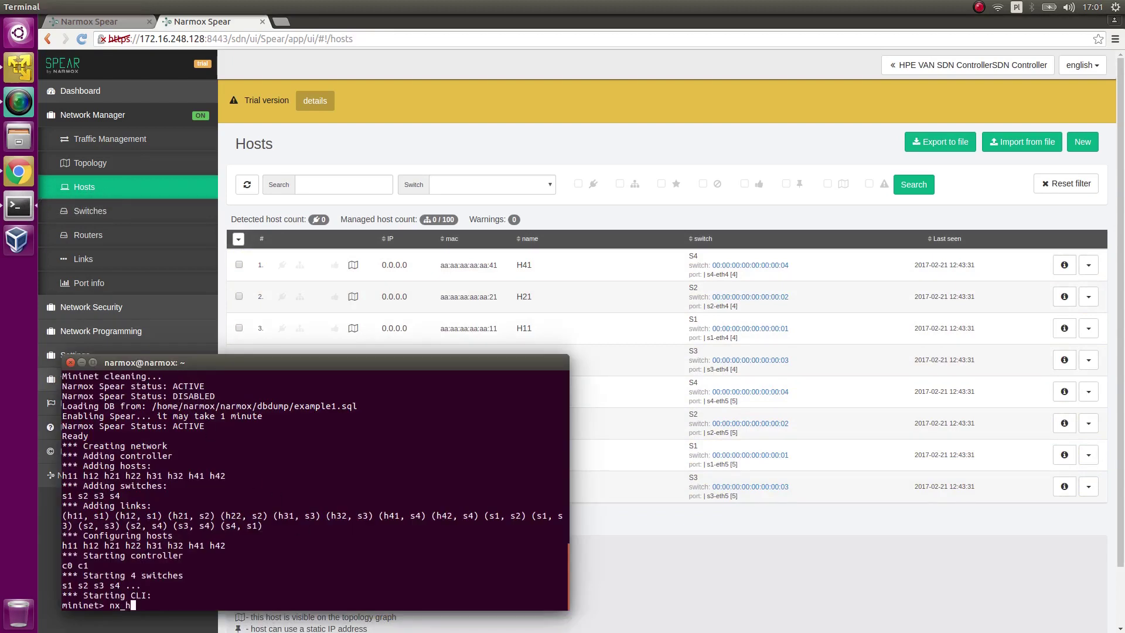
Step: Run nx_hosts to list the 172.24.x.x host IPs, then nx_pingall to confirm full connectivity
text(nx_hosts)
key(Return)
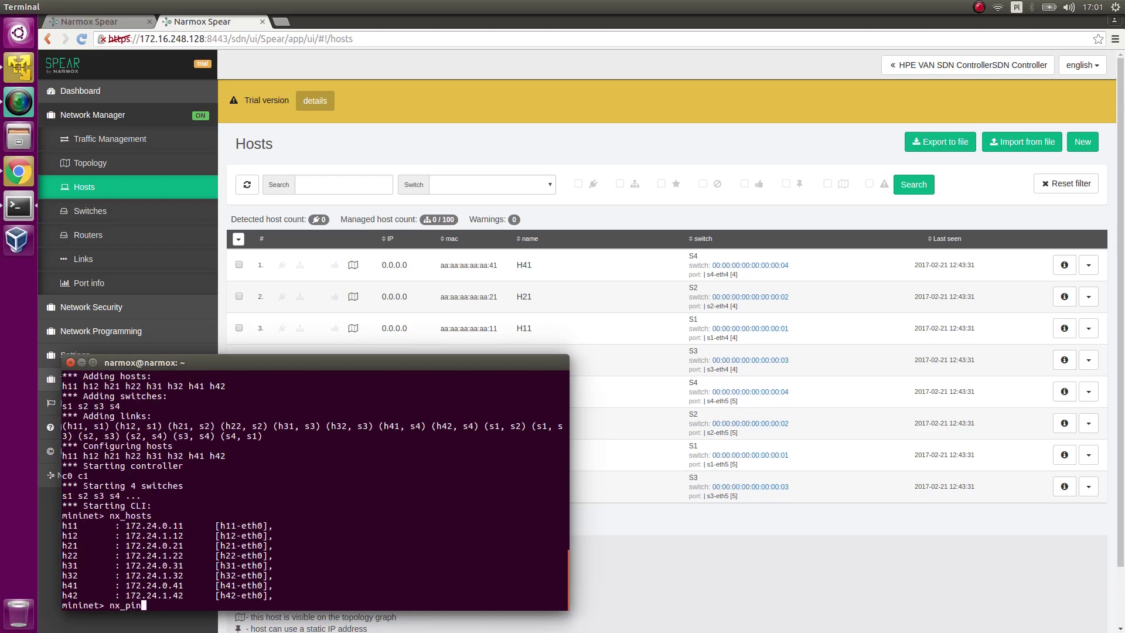
key(Return)
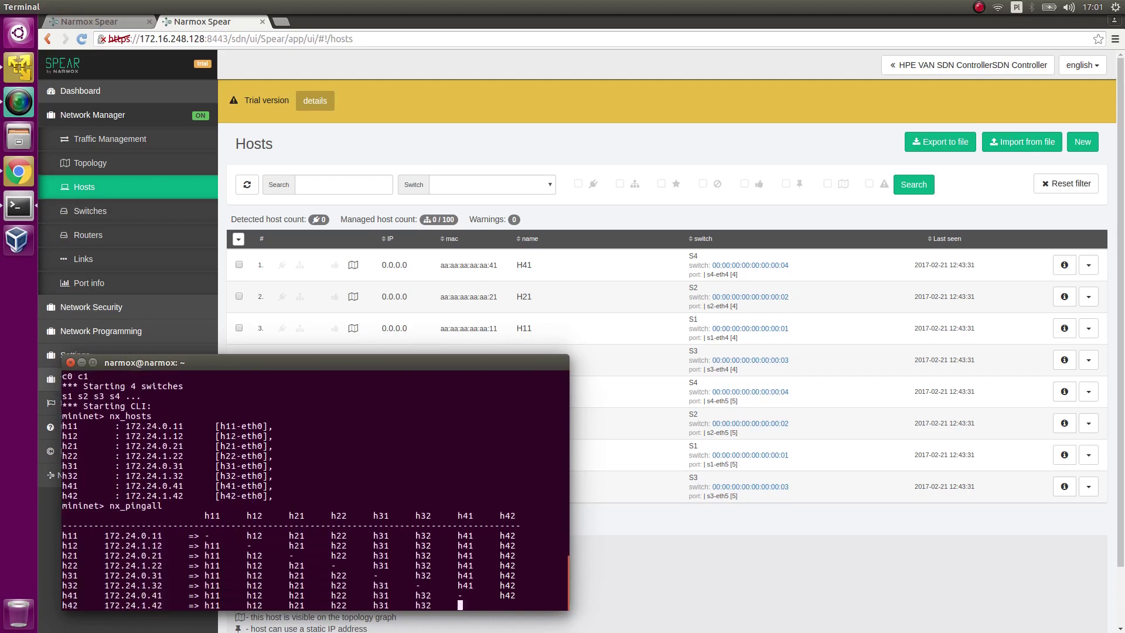
Step: Refresh the Spear Hosts list to pick up the 172.24.x.x addresses and view them on the topology graph
click(426, 143)
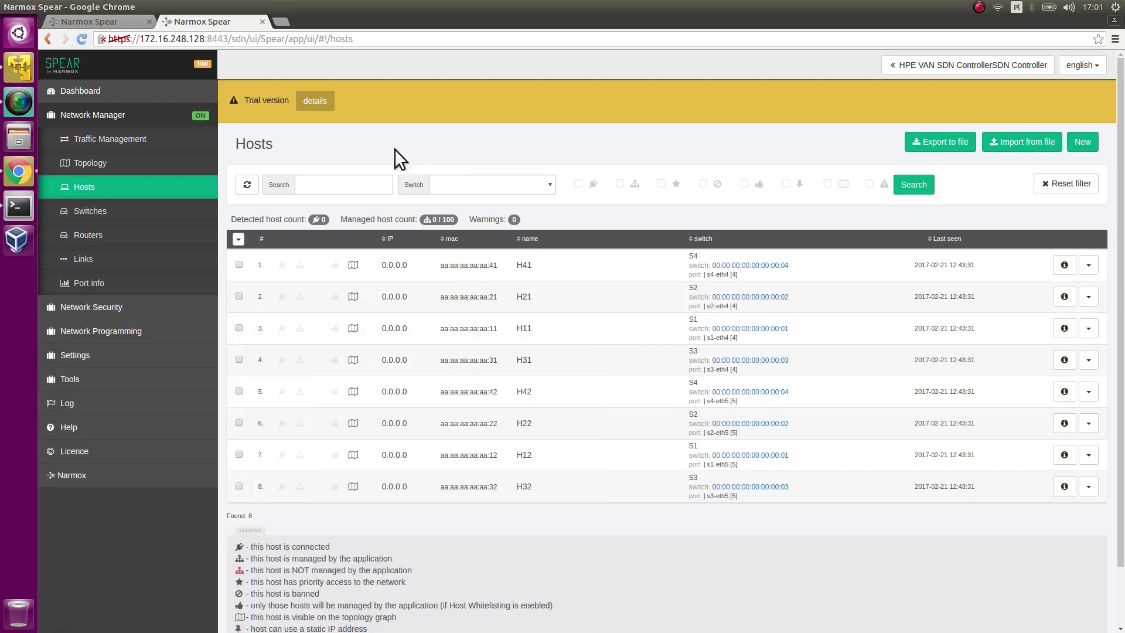
click(248, 186)
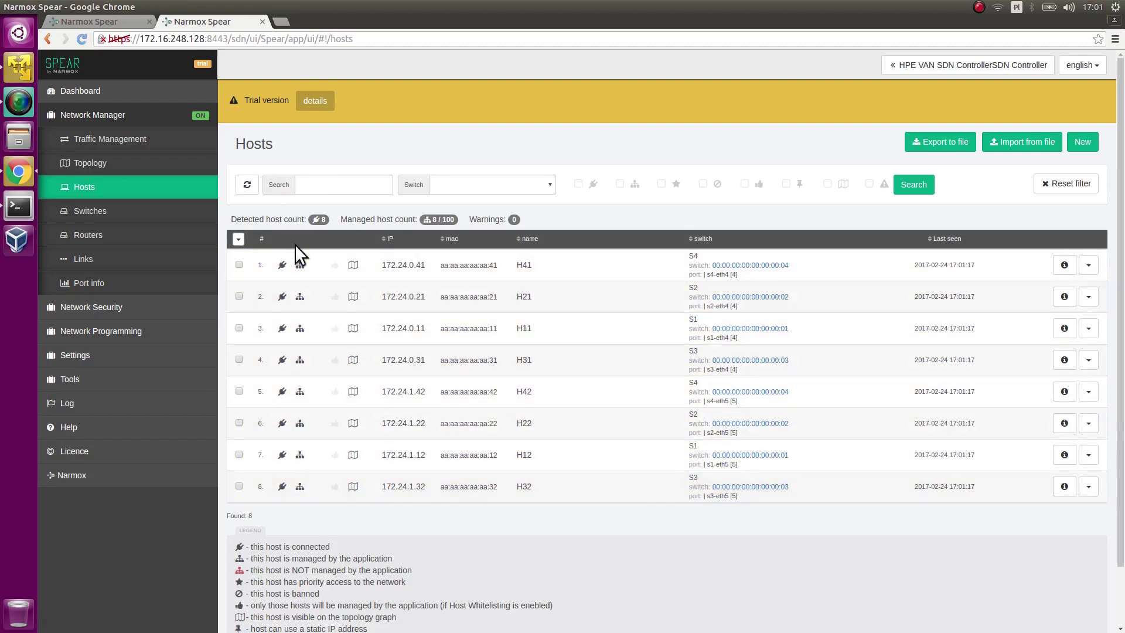
click(107, 166)
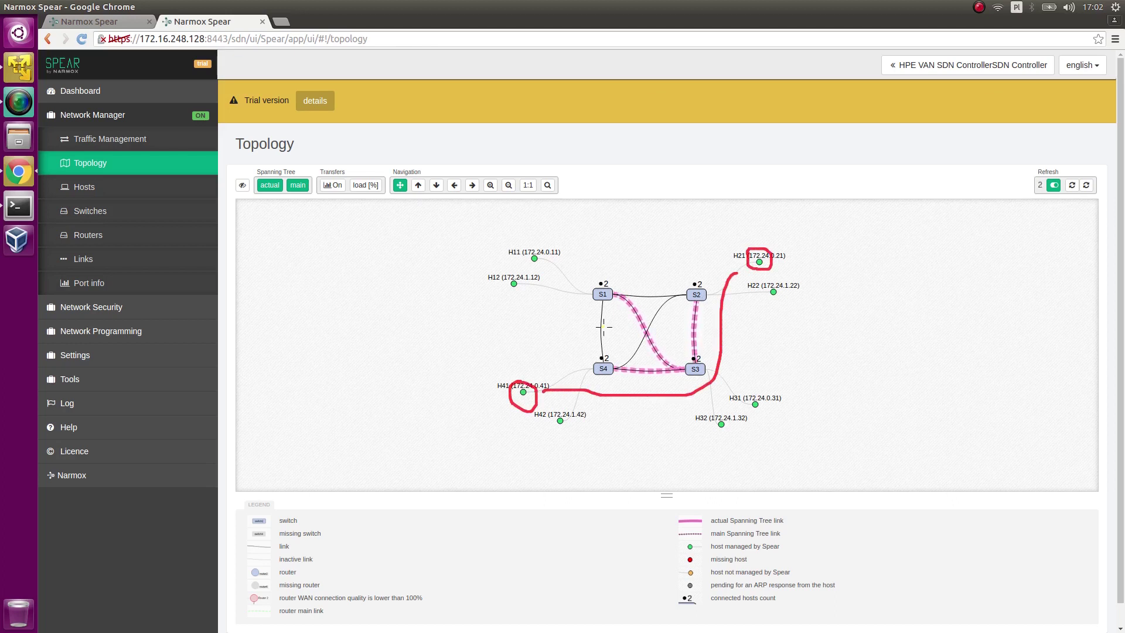
Step: Bring the Mininet terminal window in front of the Spear topology page
click(18, 210)
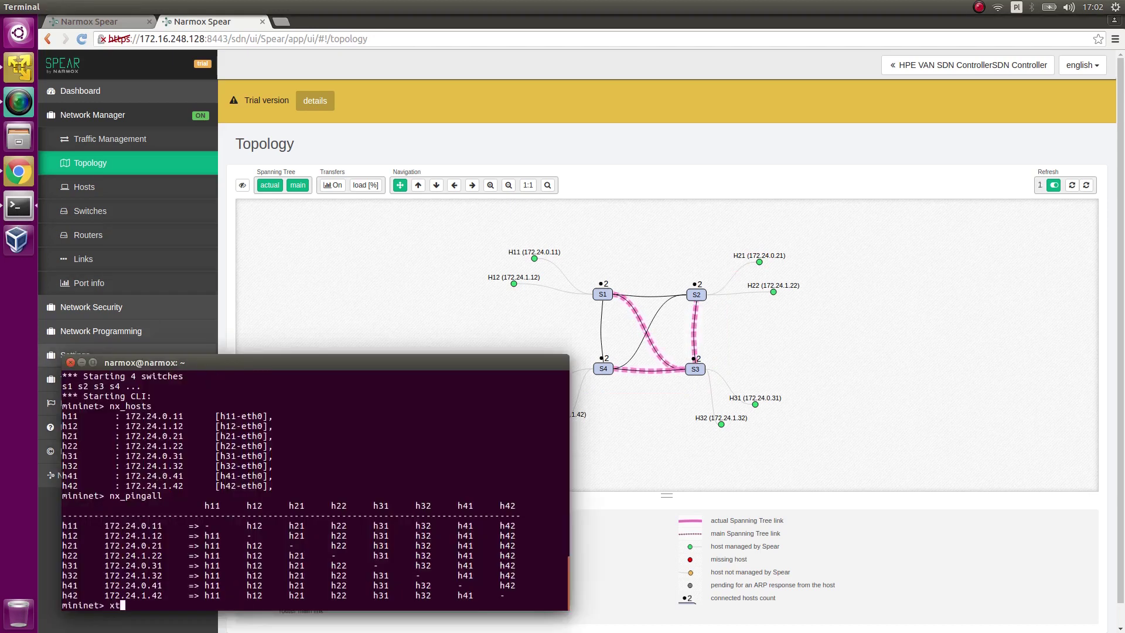
Step: Open an xterm shell for host h21, enlarge its font and move it to the upper left
text(h)
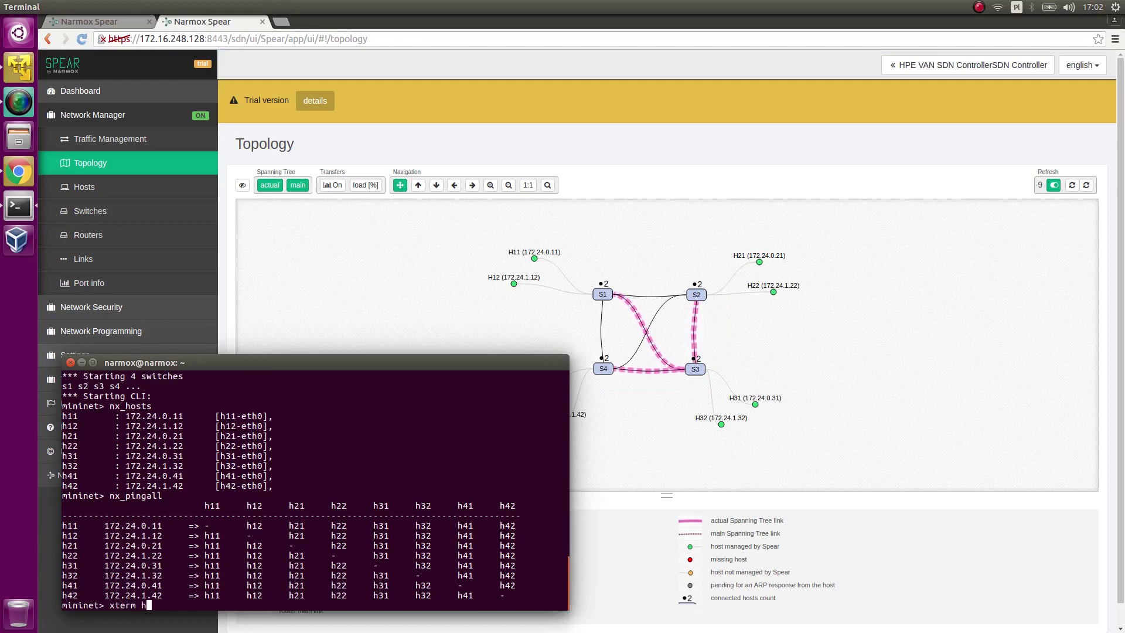
text(2)
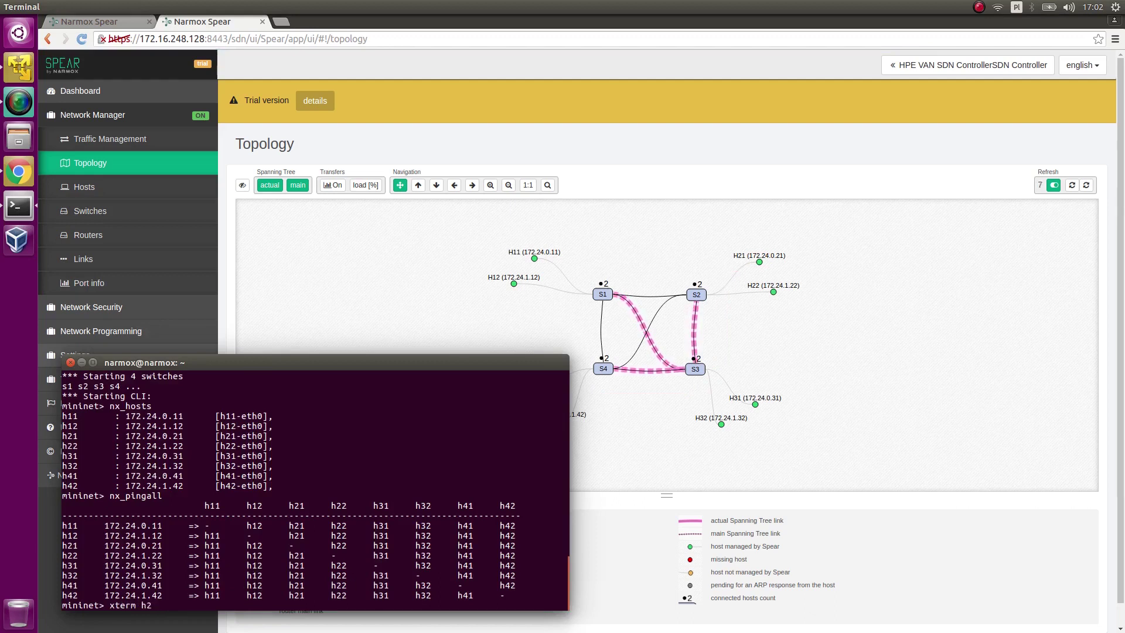
text(1)
key(Return)
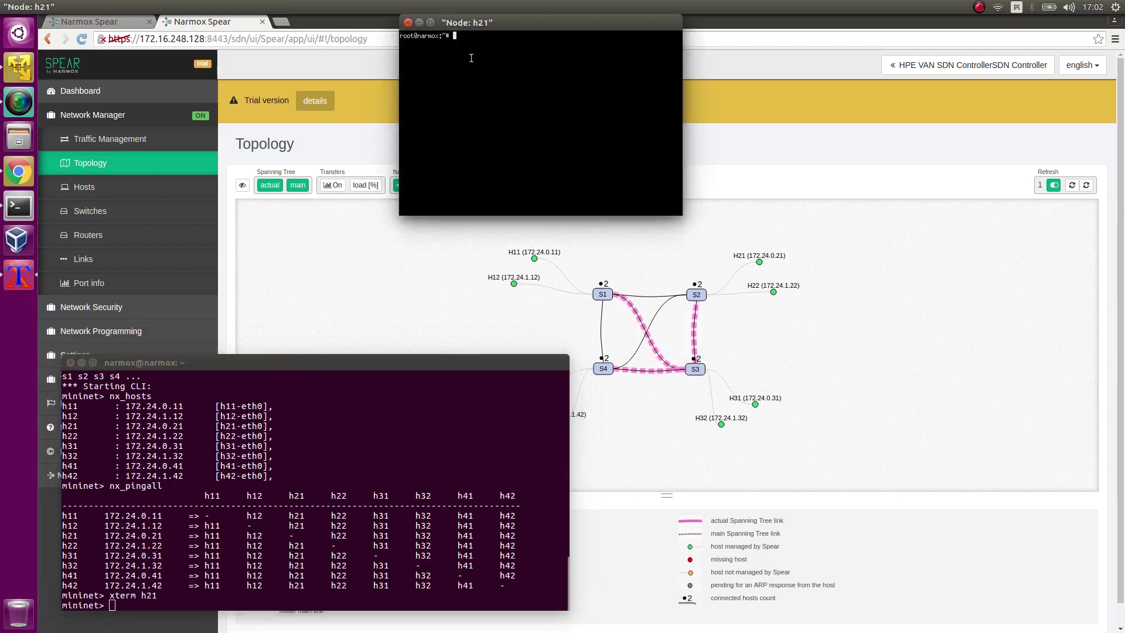
key(shift+KP_Add)
drag(520, 19, 196, 62)
Step: Set the h21 shell and Mininet terminal to Always On Top, and shift the topology graph right
right_click(196, 62)
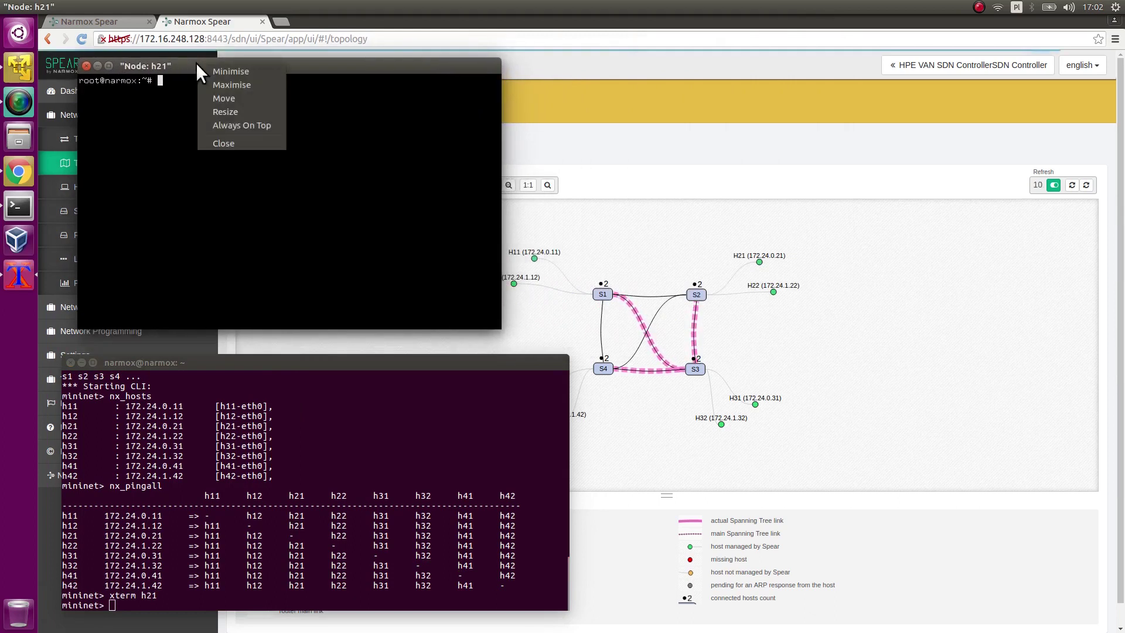
click(220, 124)
right_click(161, 363)
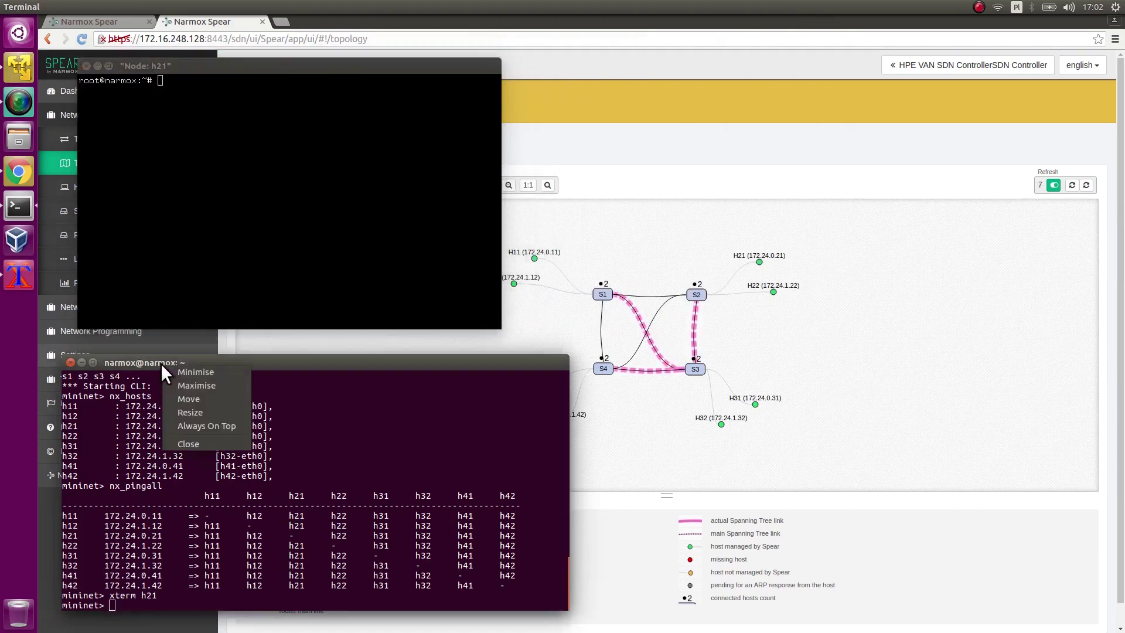
click(181, 426)
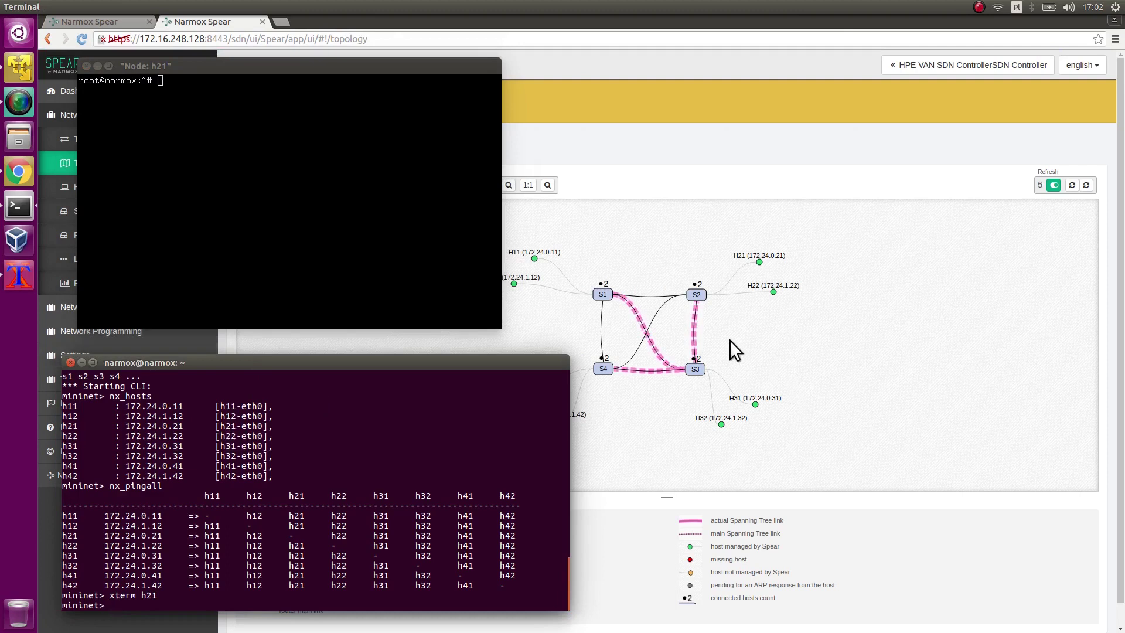
drag(730, 340, 910, 340)
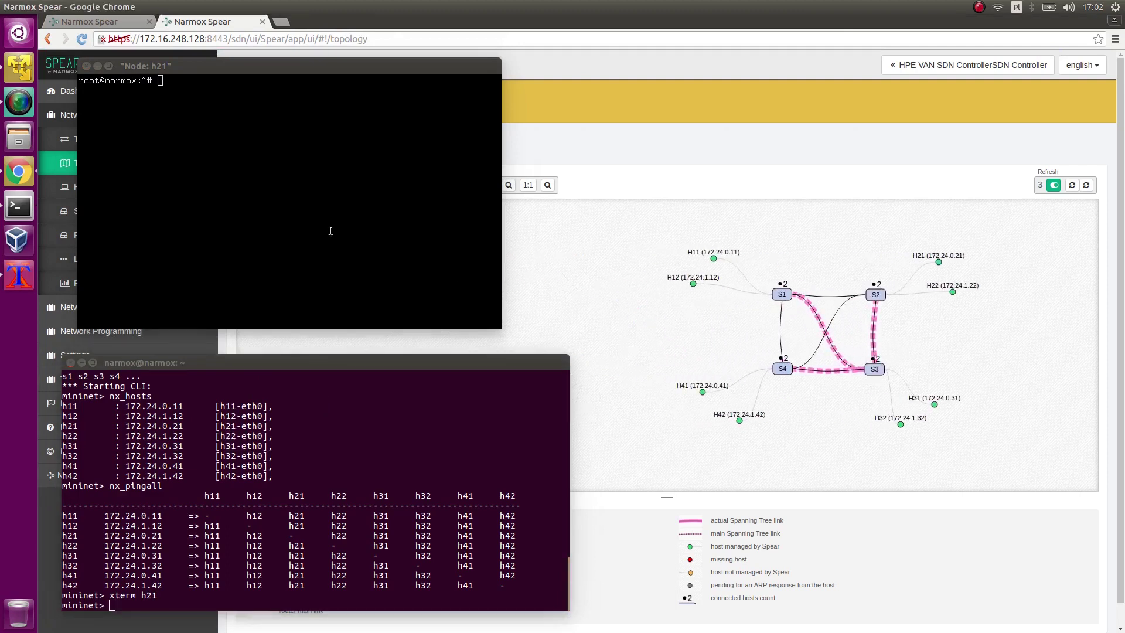
click(254, 178)
Step: From the h21 shell, ping 172.24.0.41 every 0.5 seconds with 'ping 172.24.0.41 -i 0.5'
text(p)
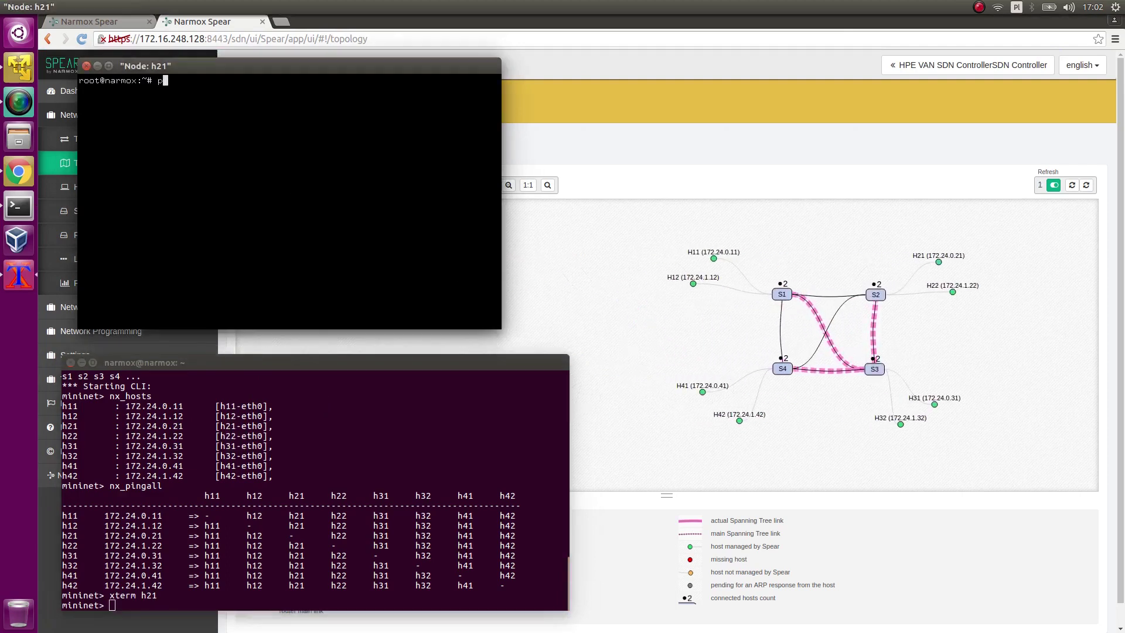
text(ing 17)
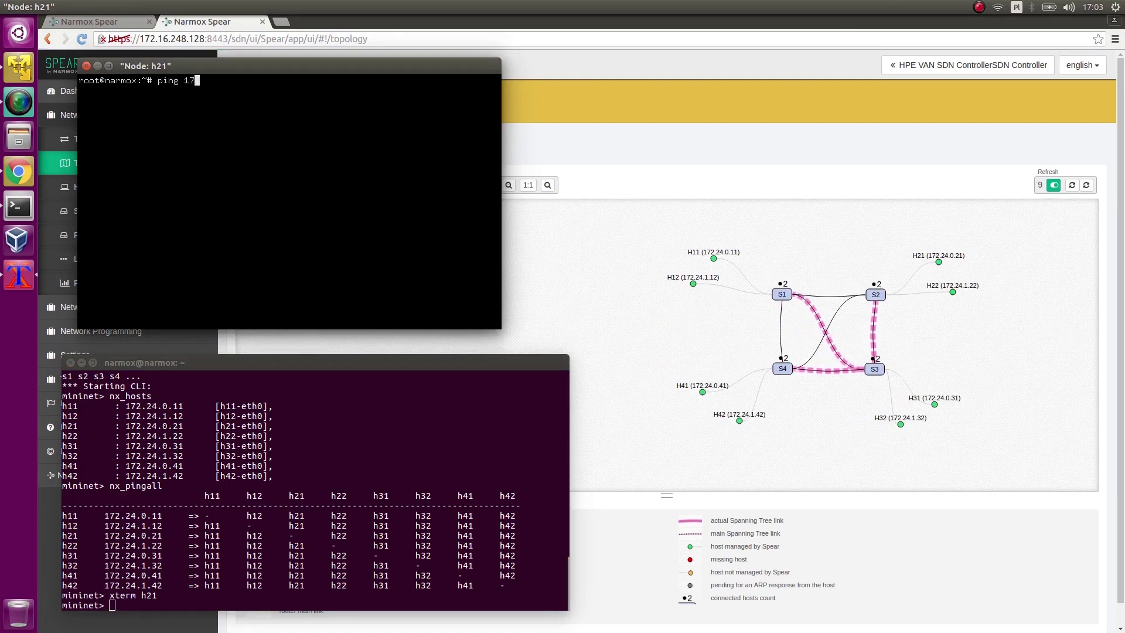
text(2.24.0.41 -)
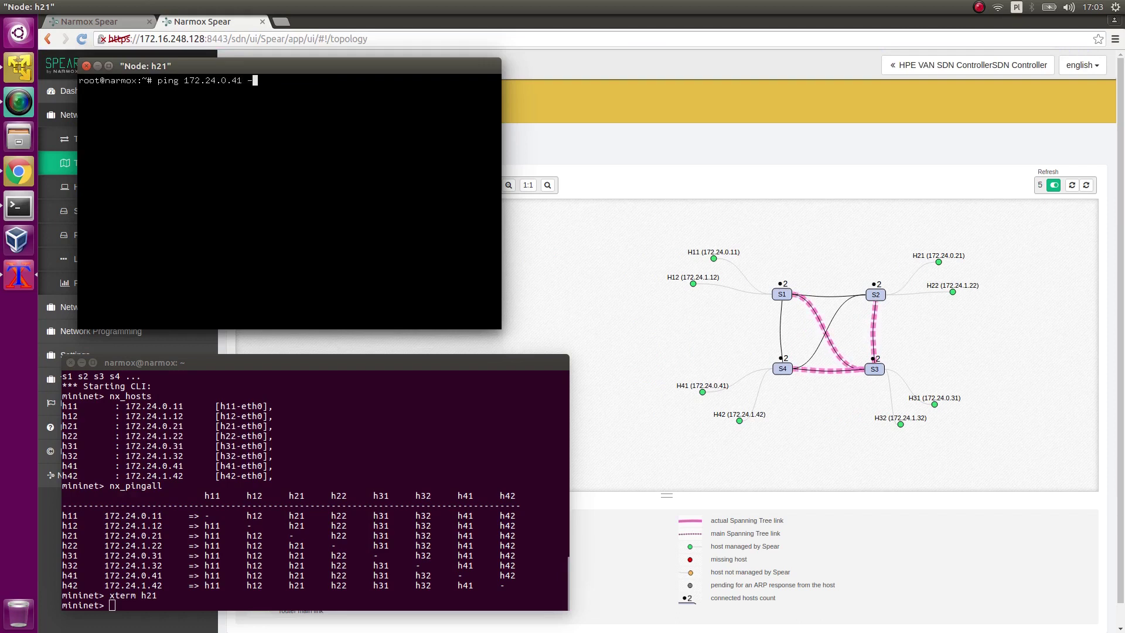
text(i 0.5)
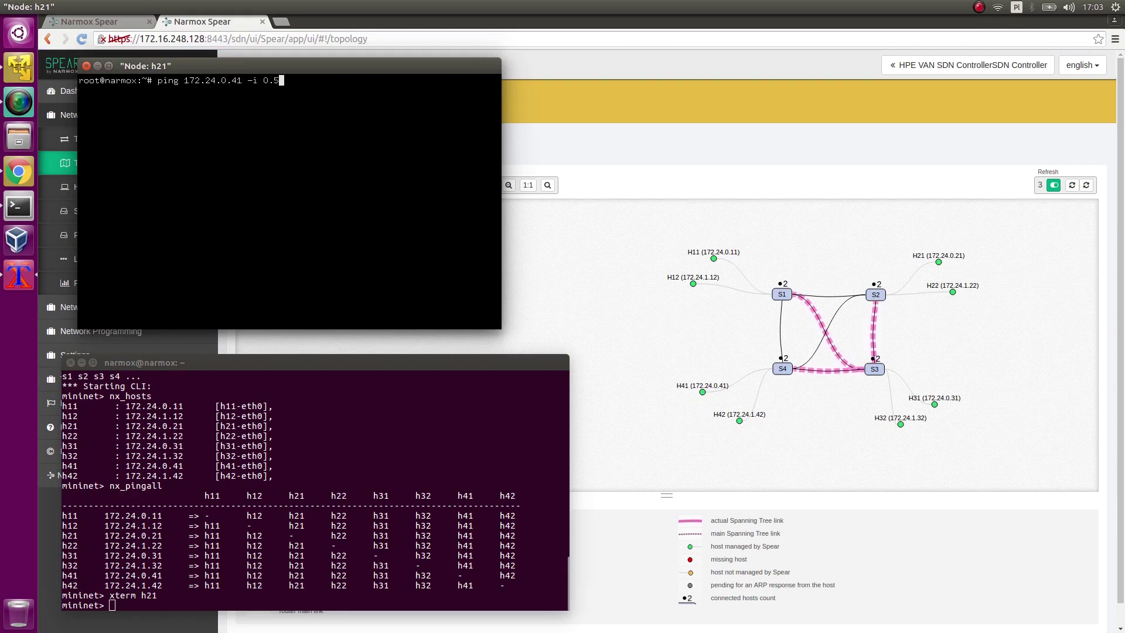
key(Return)
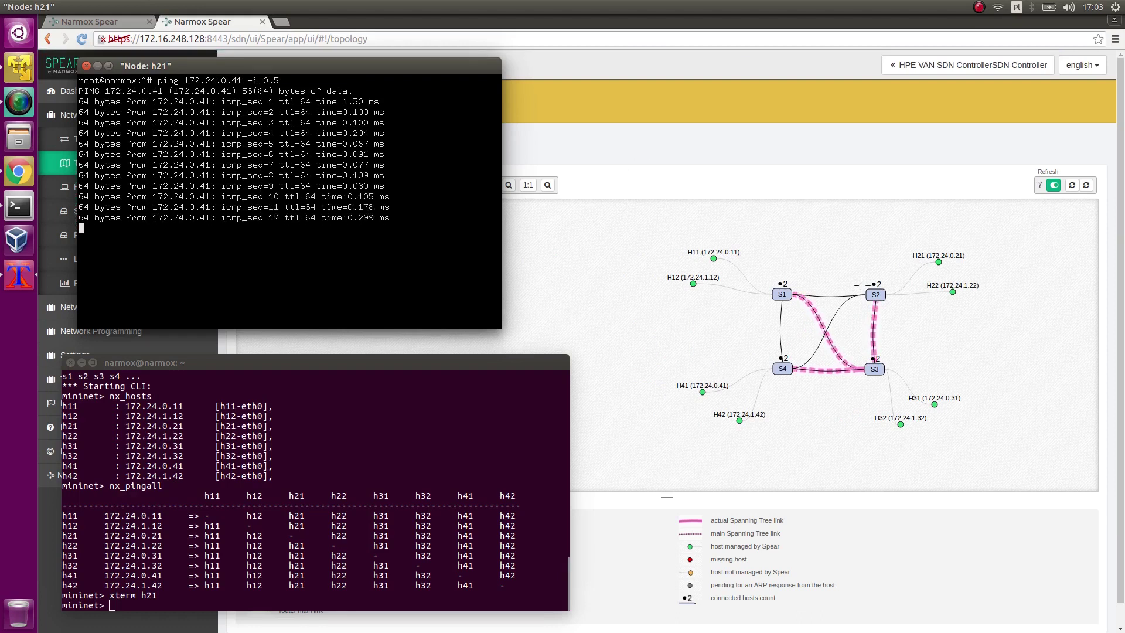
mouse_move(858, 318)
mouse_down()
mouse_move(898, 343)
mouse_move(886, 316)
mouse_up()
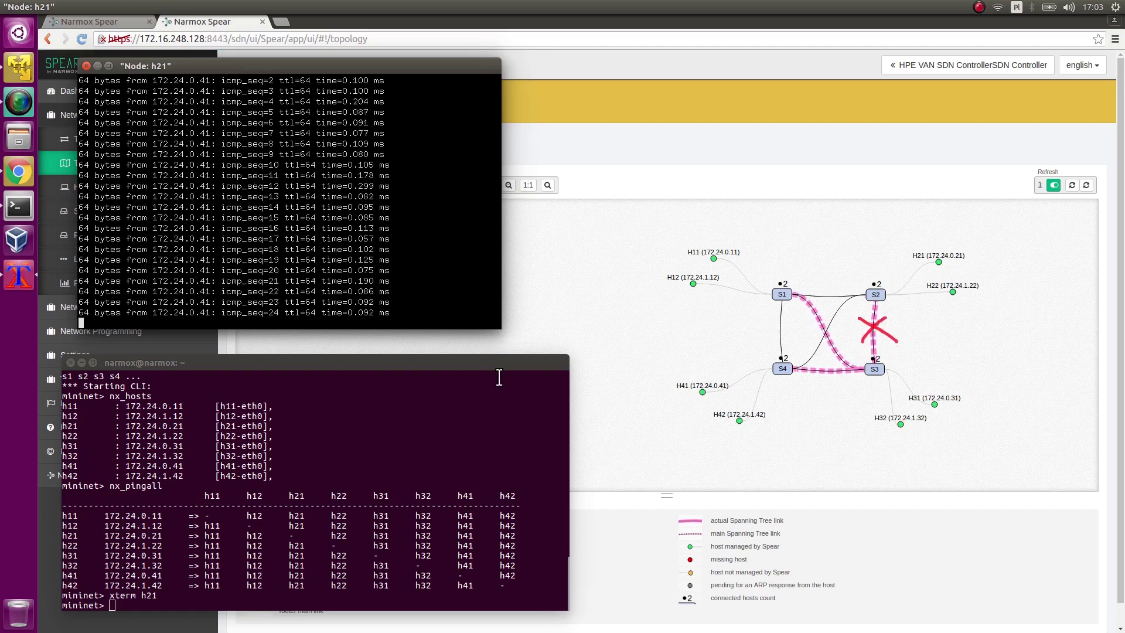
Step: Run 'link s2 s3 down' and trace the rerouted H21-to-H41 ping path on the topology
click(482, 390)
text(l)
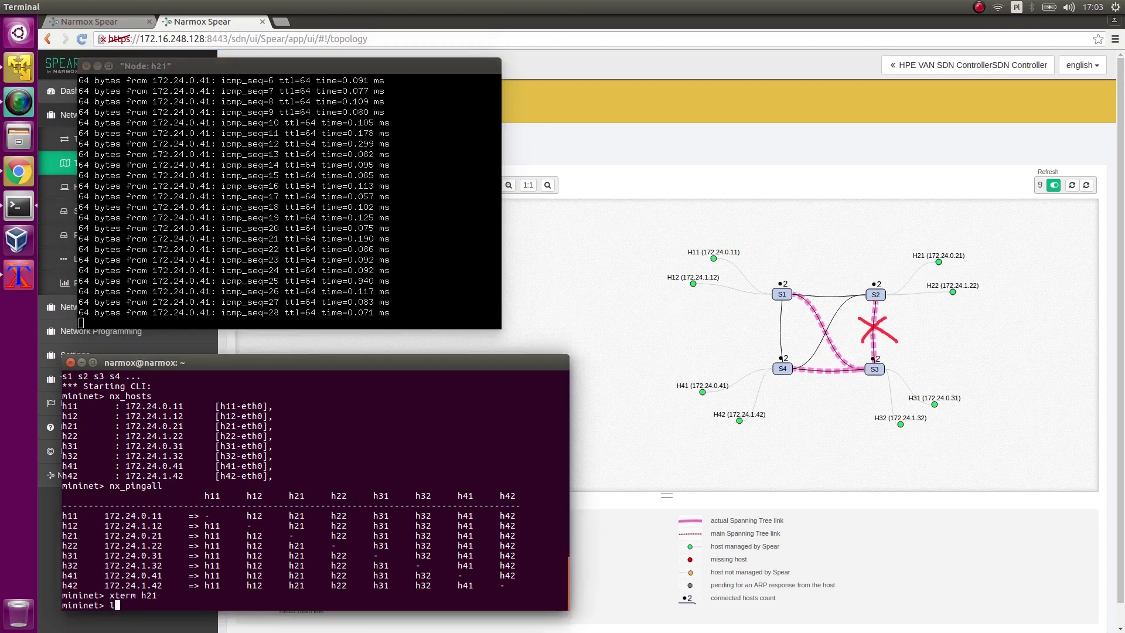
text(ink s2 )
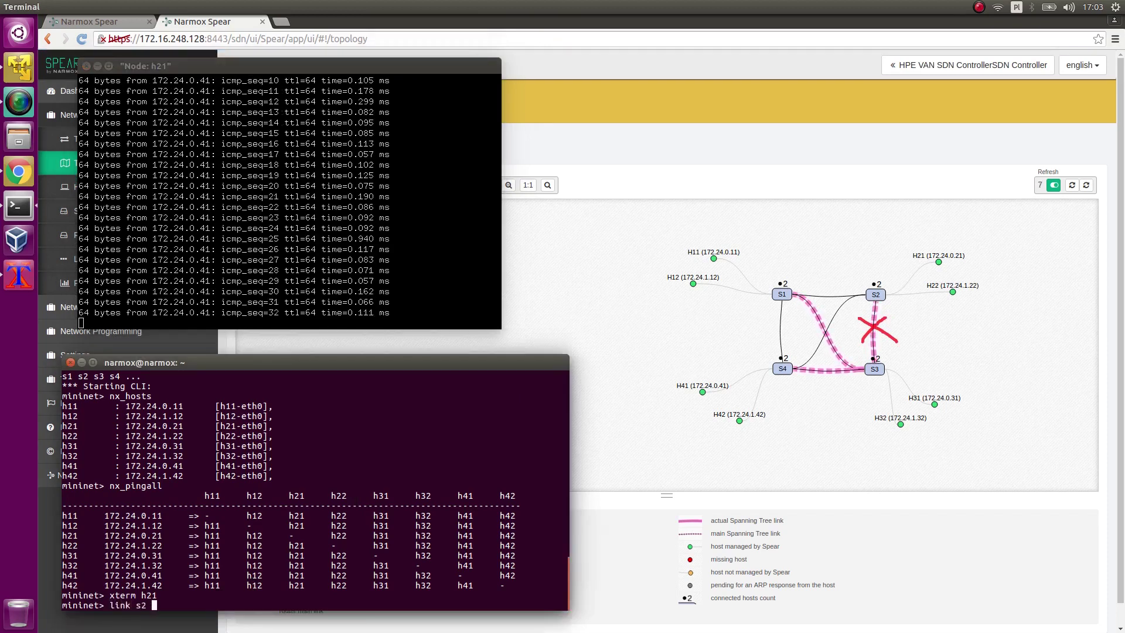
text(s3 dow)
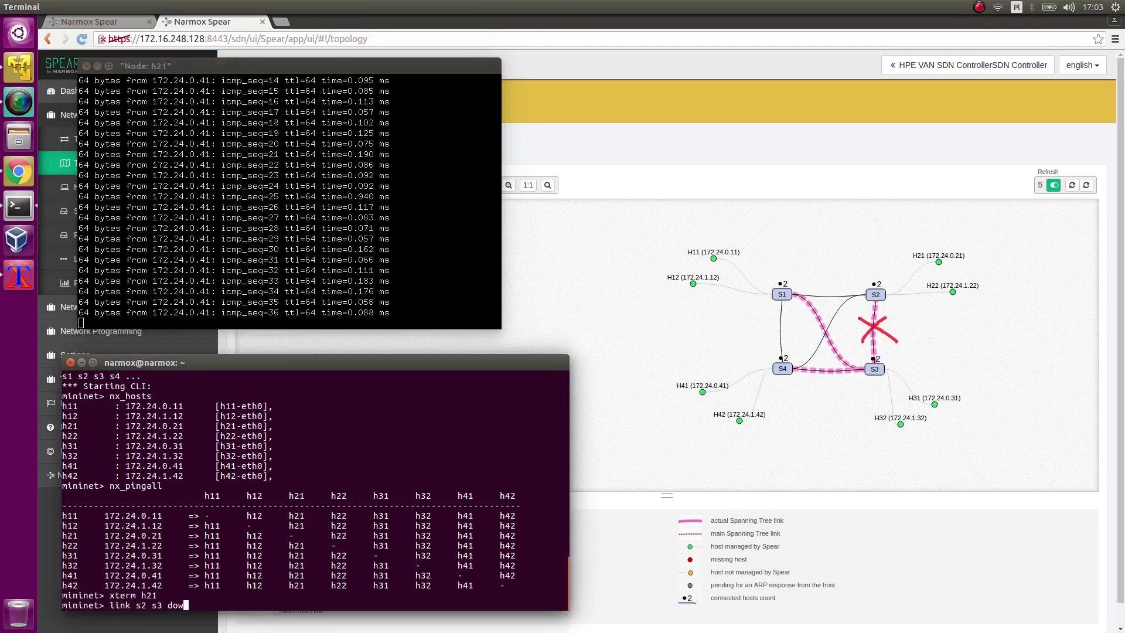
text(n)
key(Return)
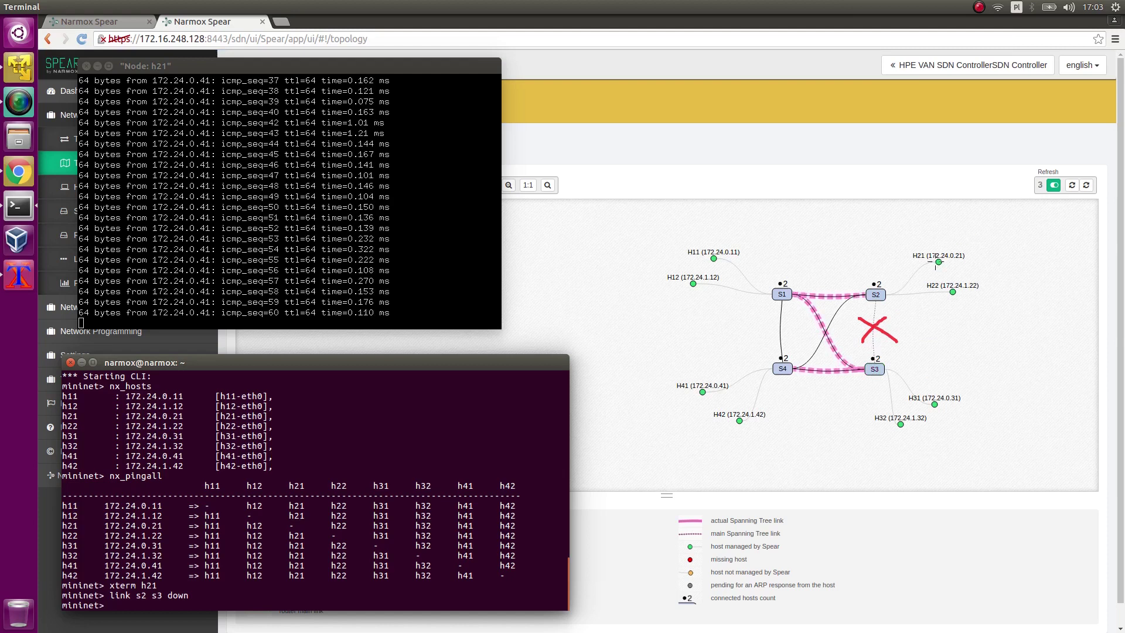
drag(936, 262, 819, 273)
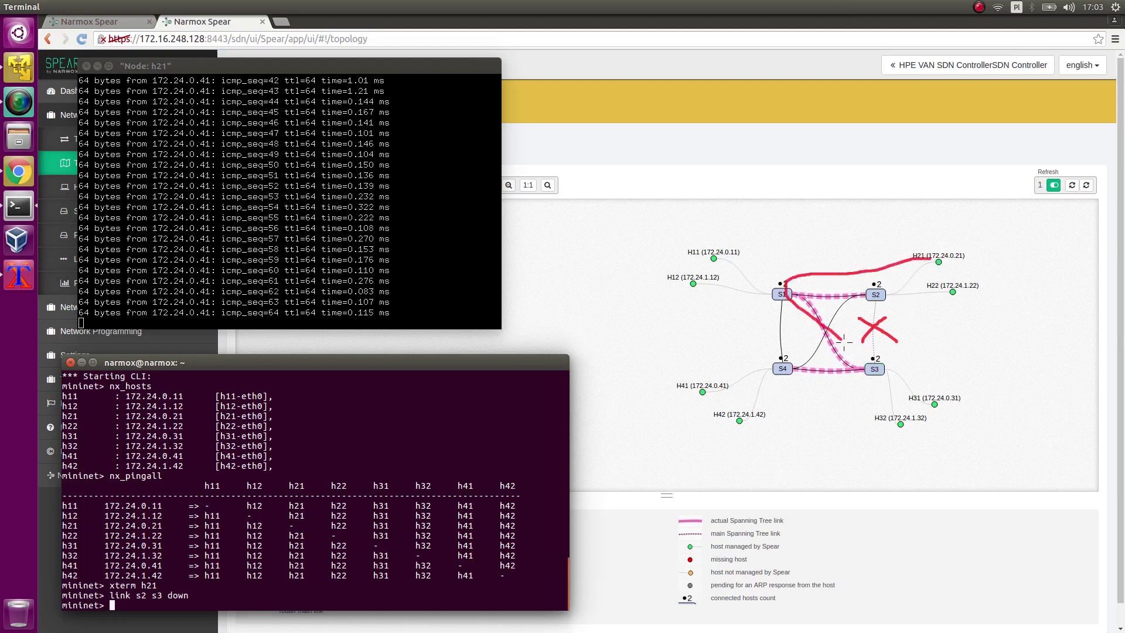
mouse_move(844, 342)
mouse_down()
mouse_move(856, 362)
mouse_move(712, 391)
mouse_up()
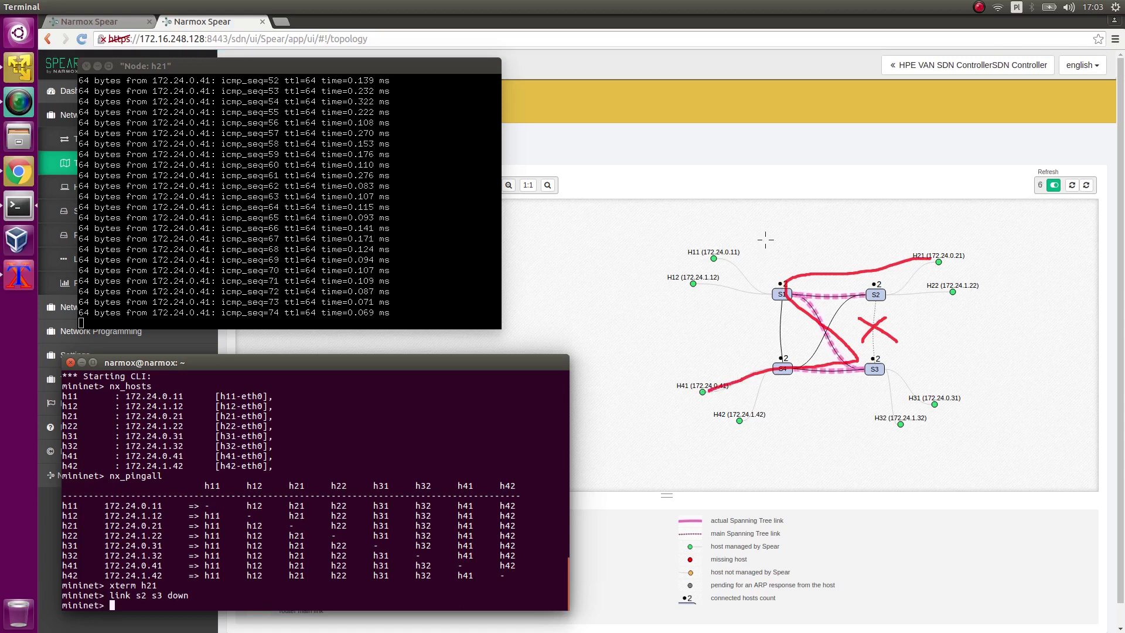
key(Escape)
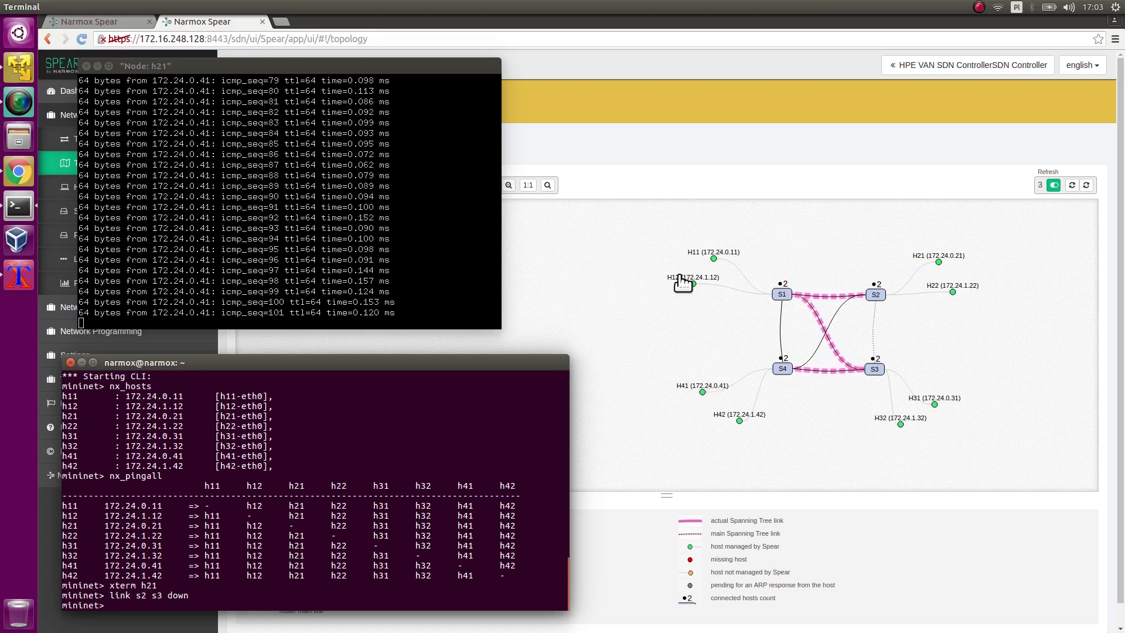
Step: Run 'switch s1 stop' and confirm in Spear that H11 and H12 show as missing
mouse_move(681, 280)
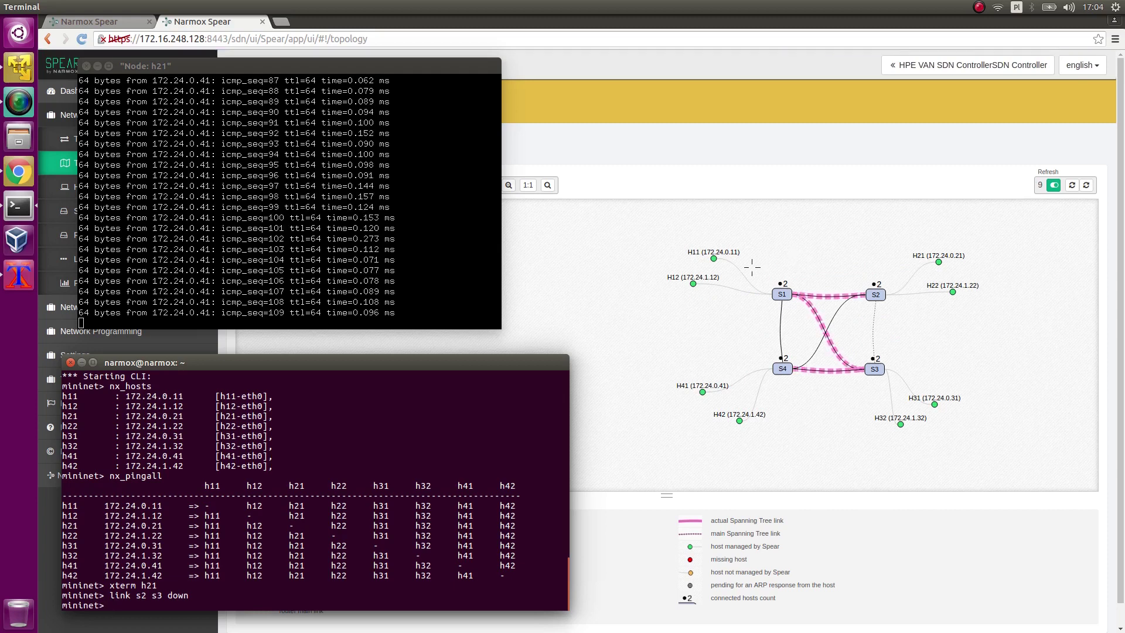
mouse_move(756, 270)
mouse_down()
mouse_move(795, 311)
mouse_move(780, 290)
mouse_move(806, 270)
mouse_up()
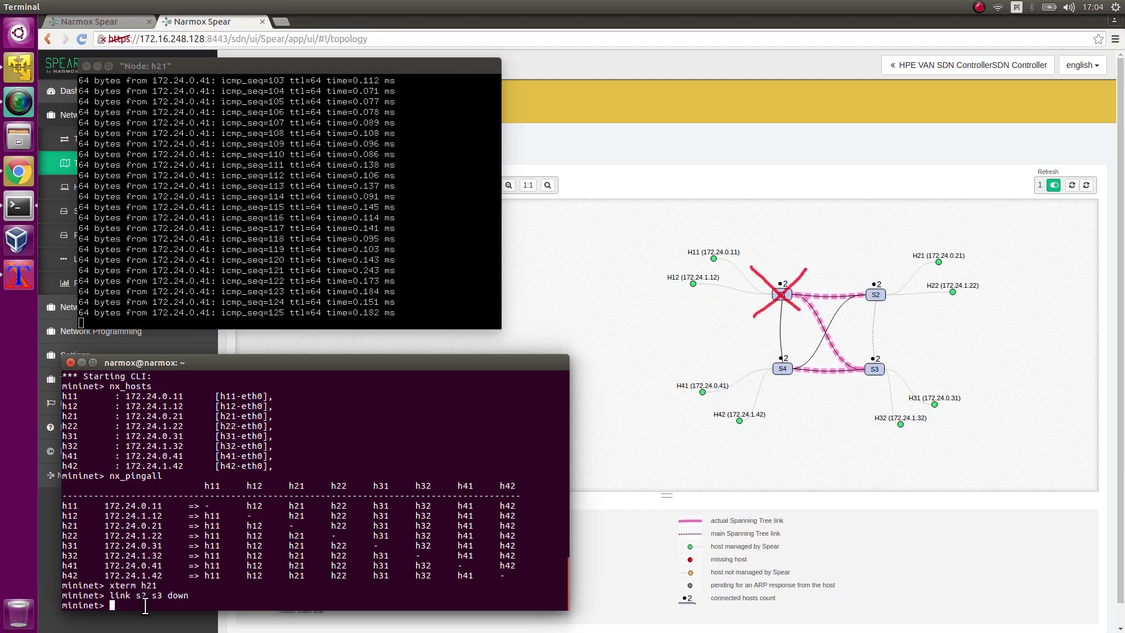
text(switch)
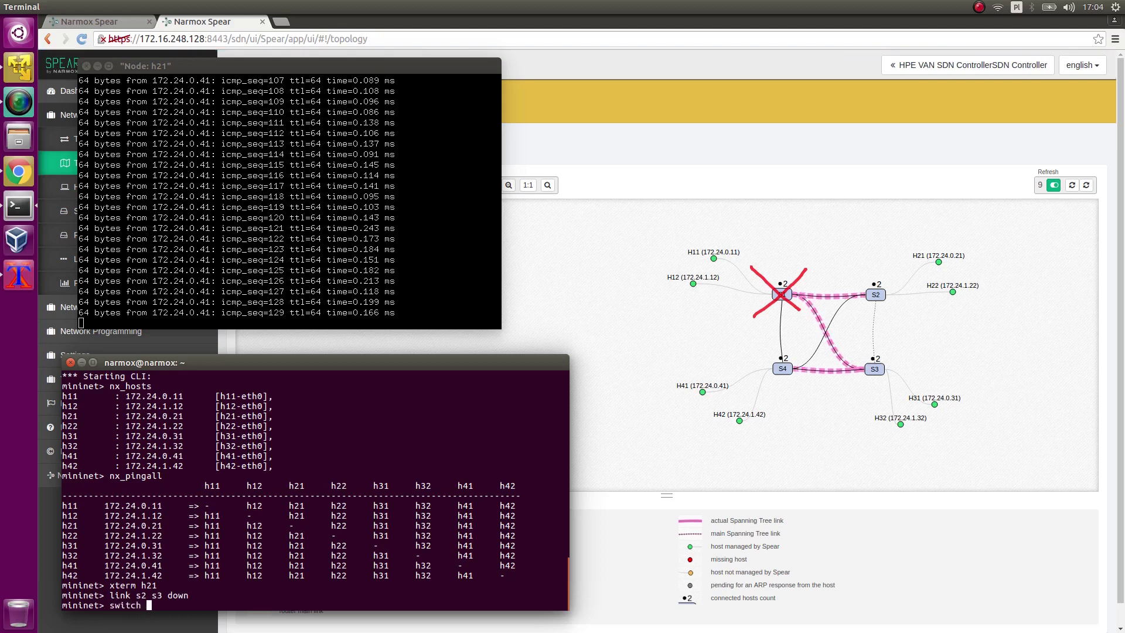
text( s1 )
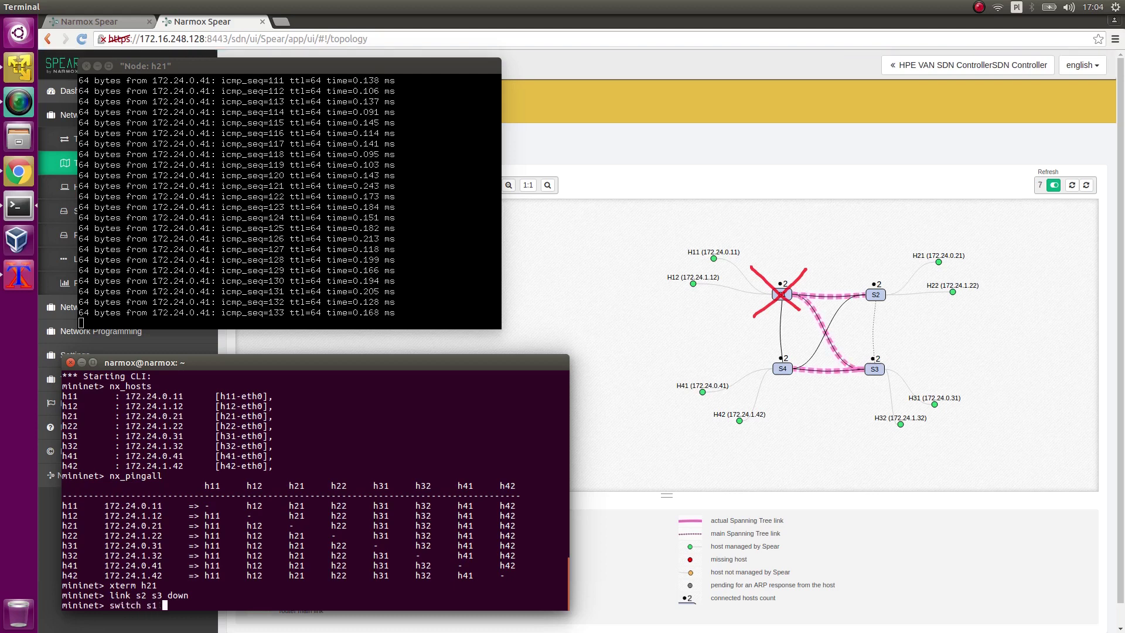
text(stop)
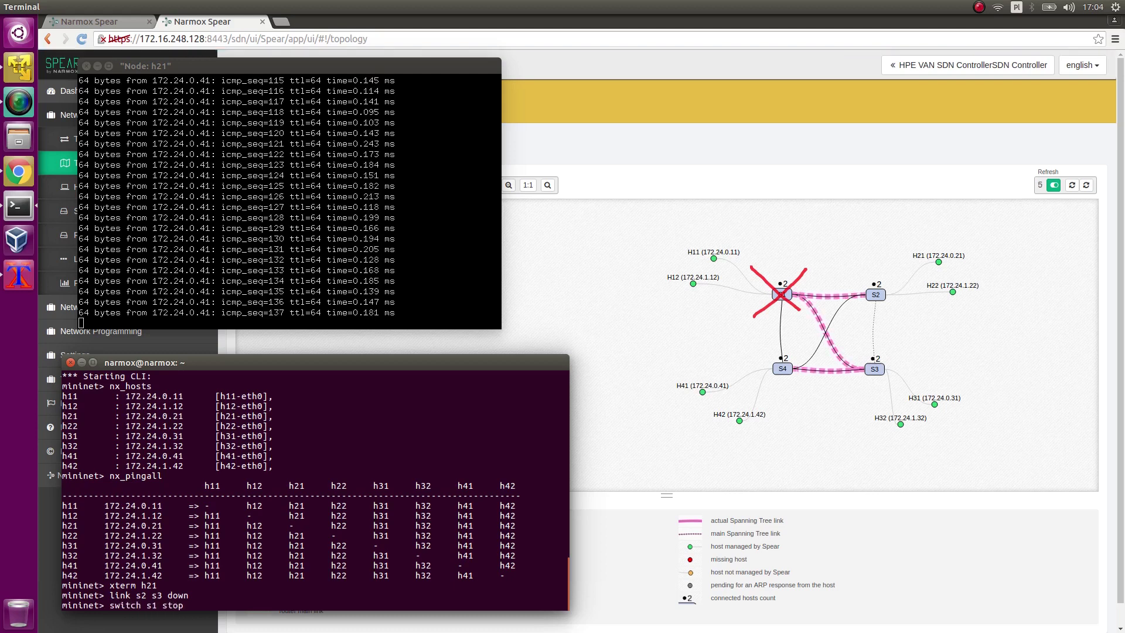
key(Return)
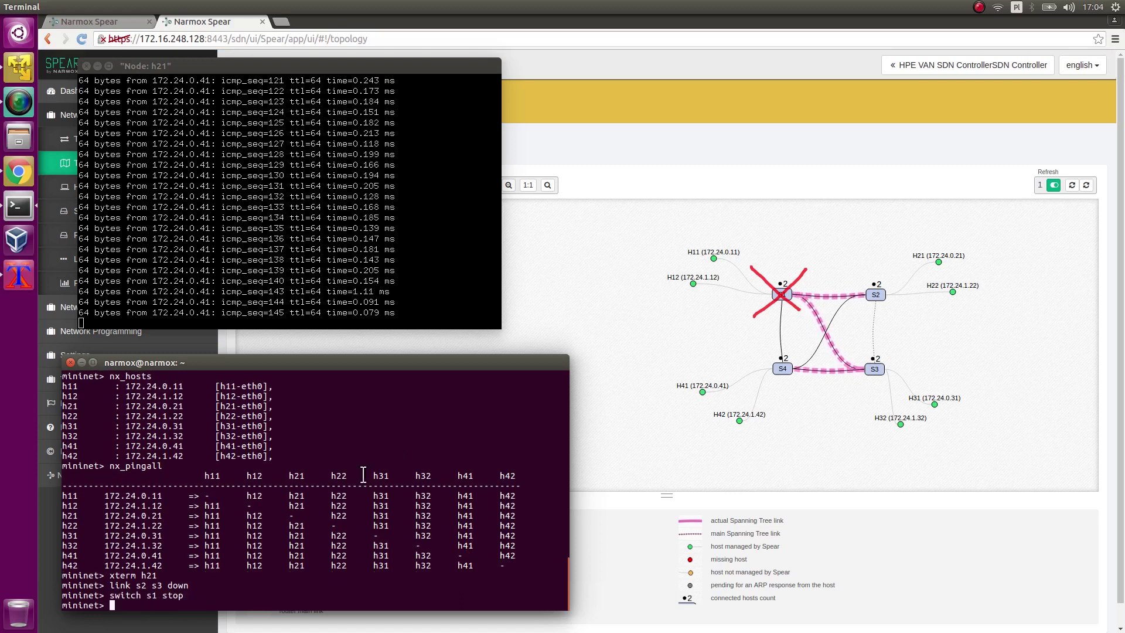
click(843, 256)
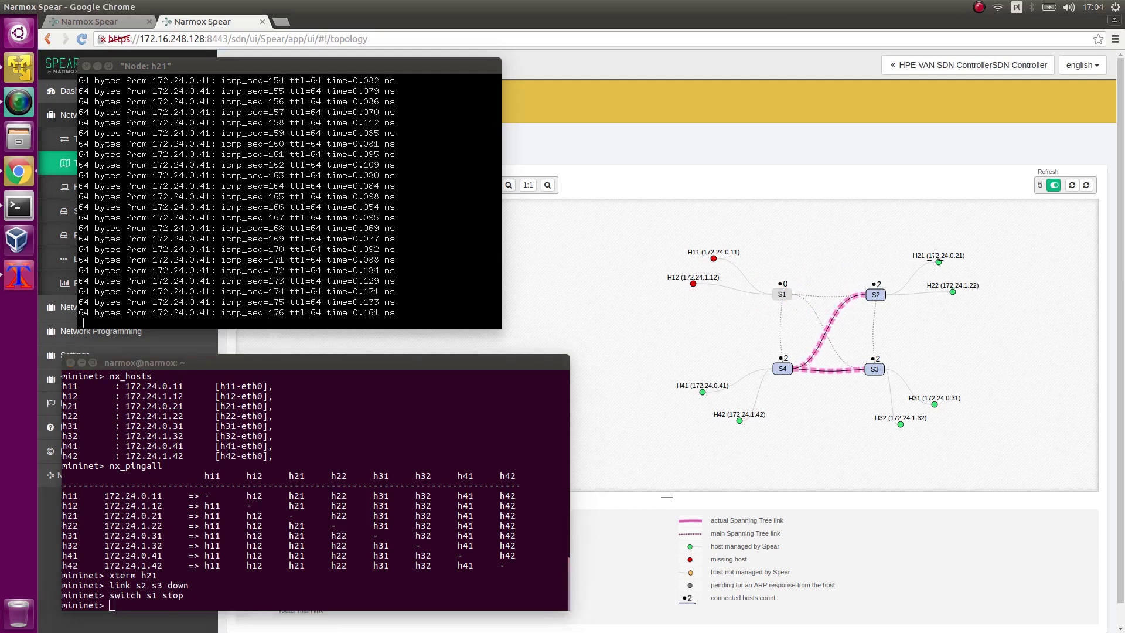
mouse_move(936, 259)
mouse_down()
mouse_move(840, 311)
mouse_move(792, 374)
mouse_move(706, 397)
mouse_up()
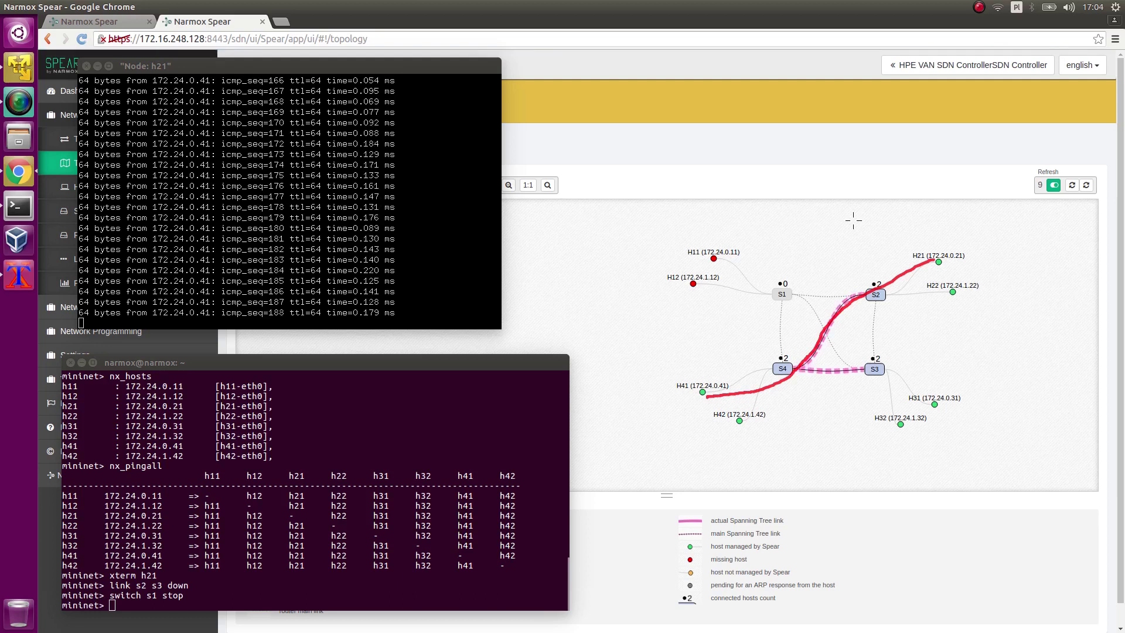
Step: Restart switch s1 by editing the recalled command to 'switch s1 start'
click(249, 586)
key(Up)
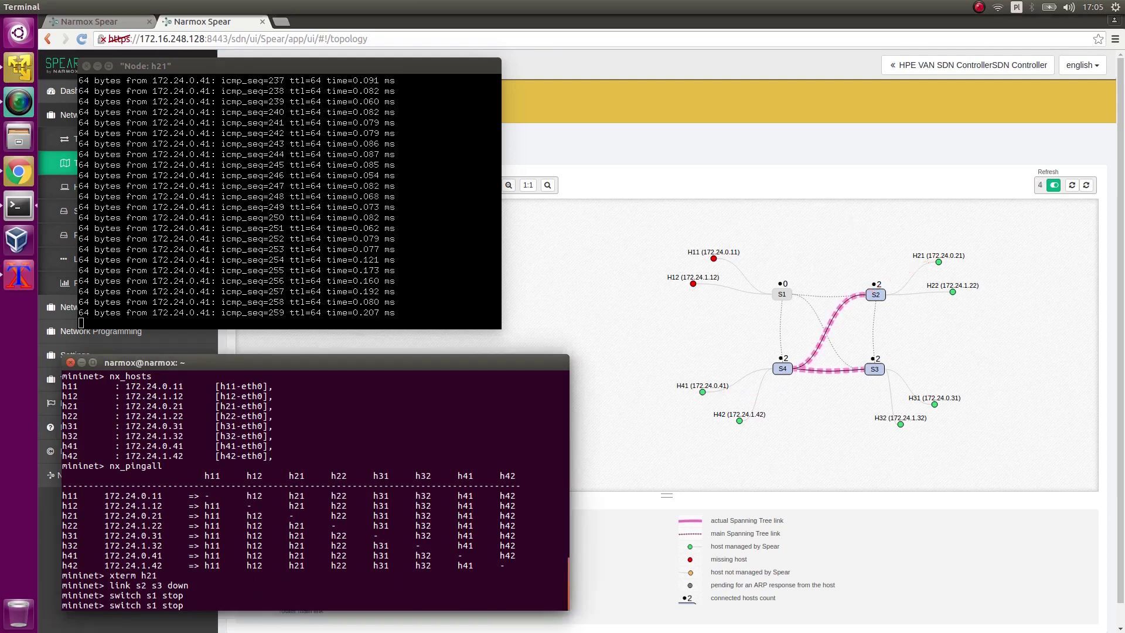
key(BackSpace)
text(a)
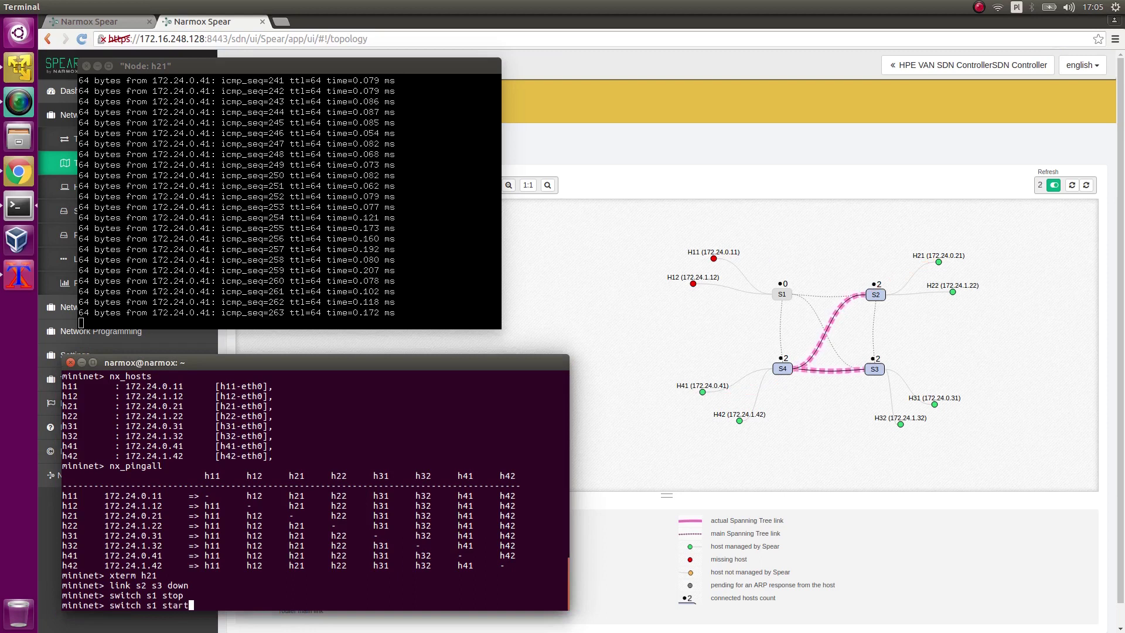
text(rt)
key(Return)
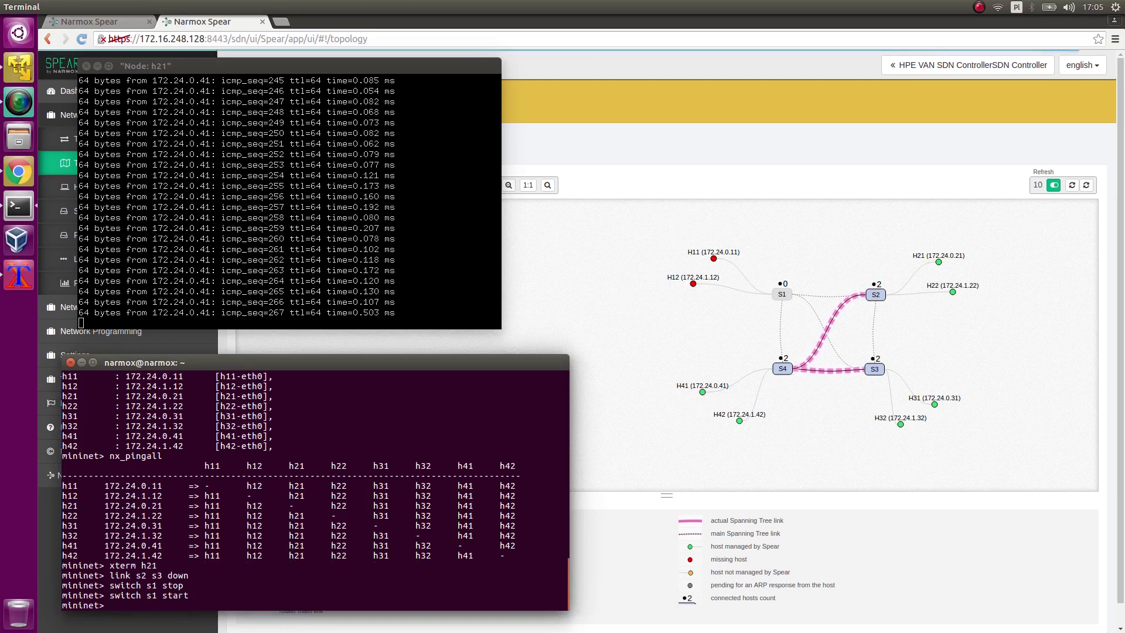
Step: Restore the link with 'link s2 s3 up' and refresh the Spear topology
key(Up)
key(Up)
key(Up)
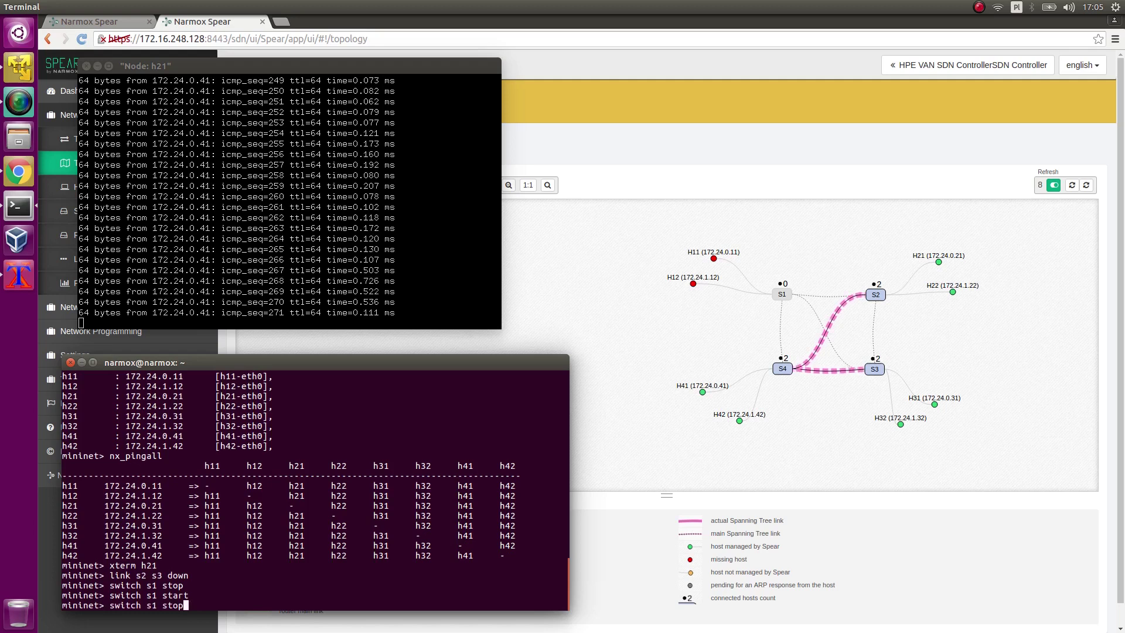
key(BackSpace)
key(BackSpace)
key(BackSpace)
key(BackSpace)
text(up)
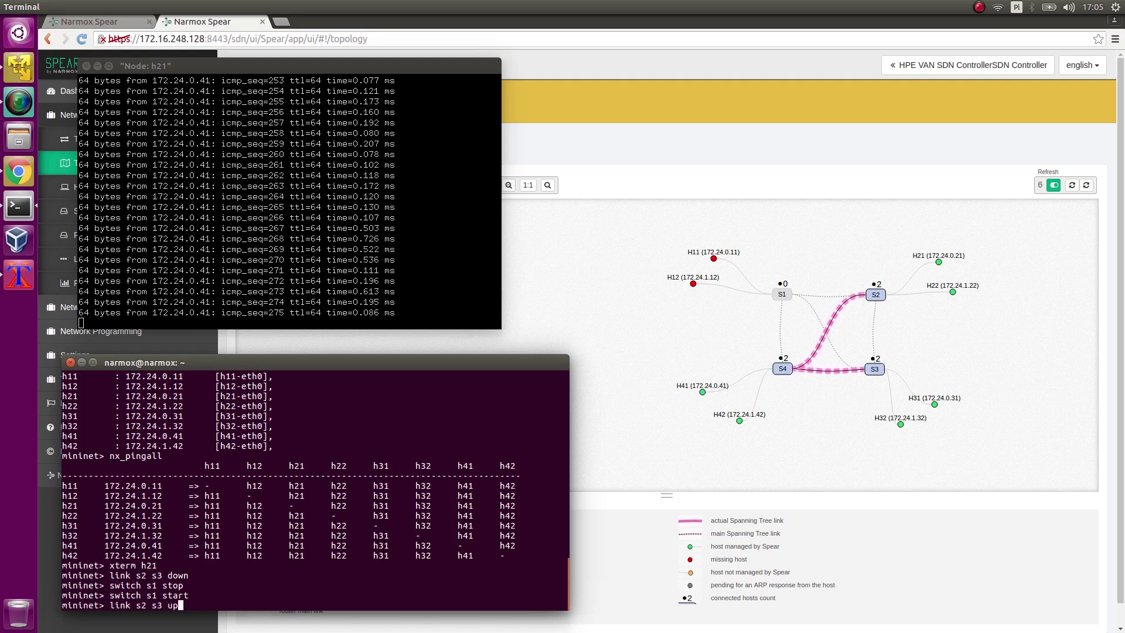
key(Return)
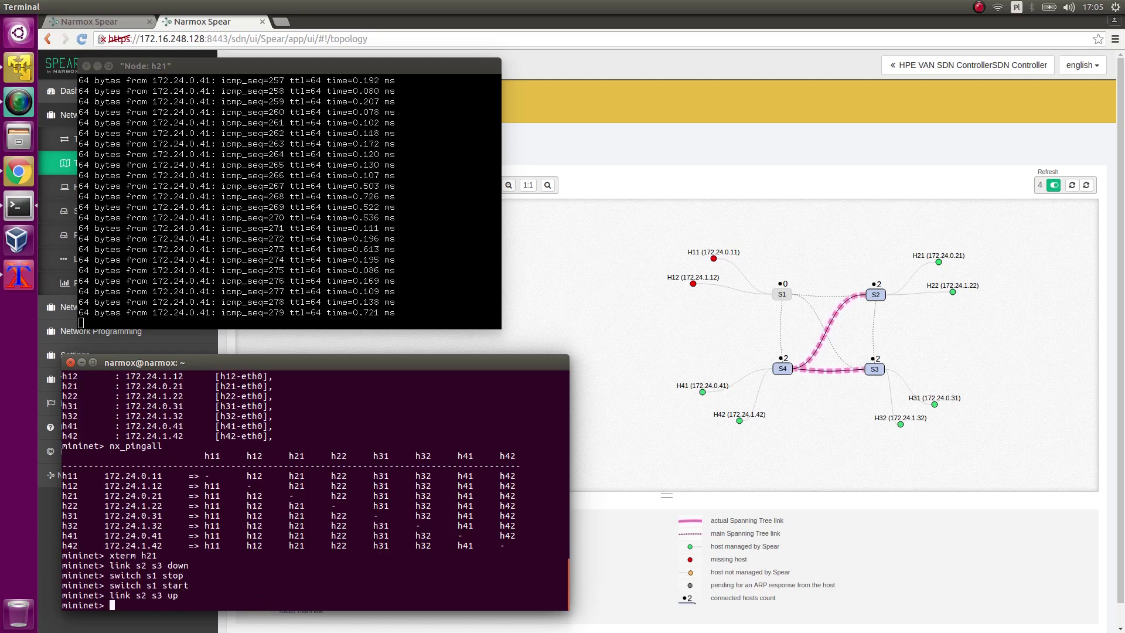
click(1075, 188)
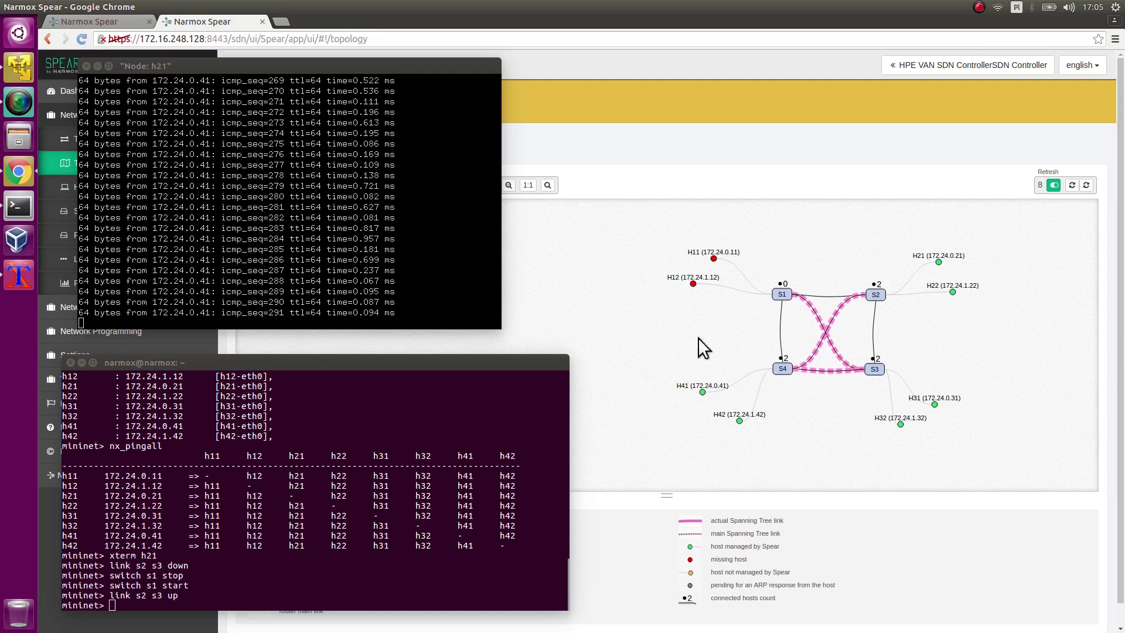
Step: Run 'exit' in the Mininet console to stop the controllers, links and switches
click(264, 587)
text(exit)
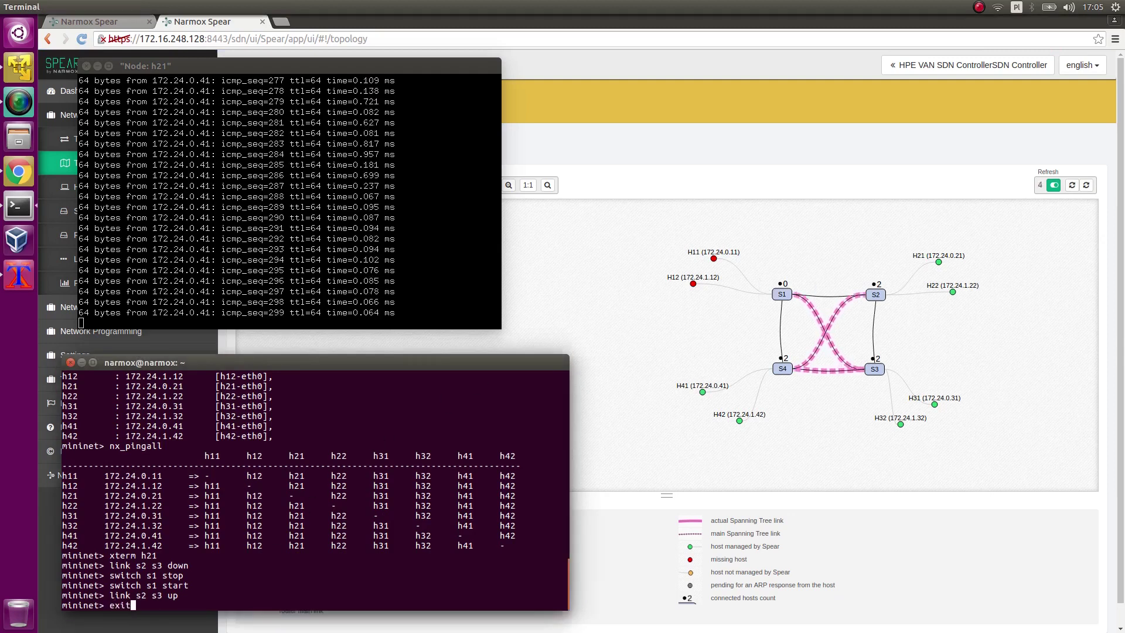
key(Return)
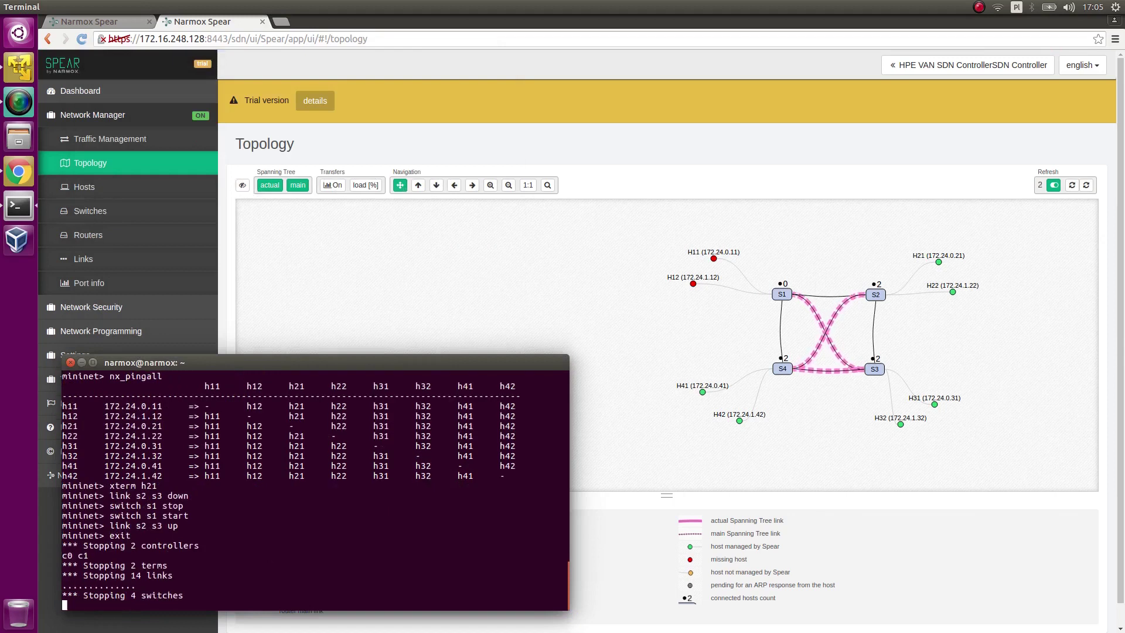